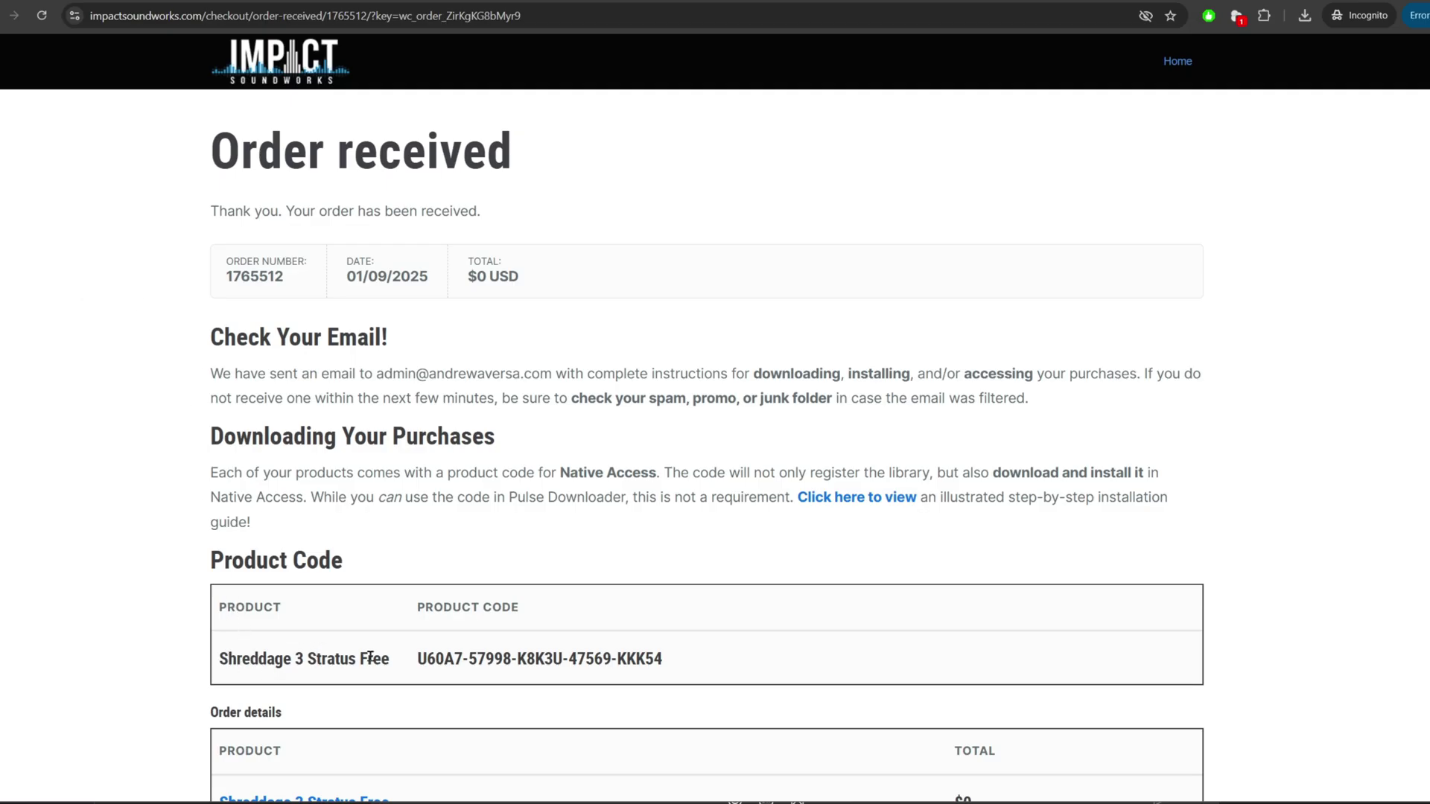
Verify the product page's Requirements list 'KONTAKT Player 6.7+' for Shreddage 3 Stratus Free.
left_click_drag(414, 663, 733, 650)
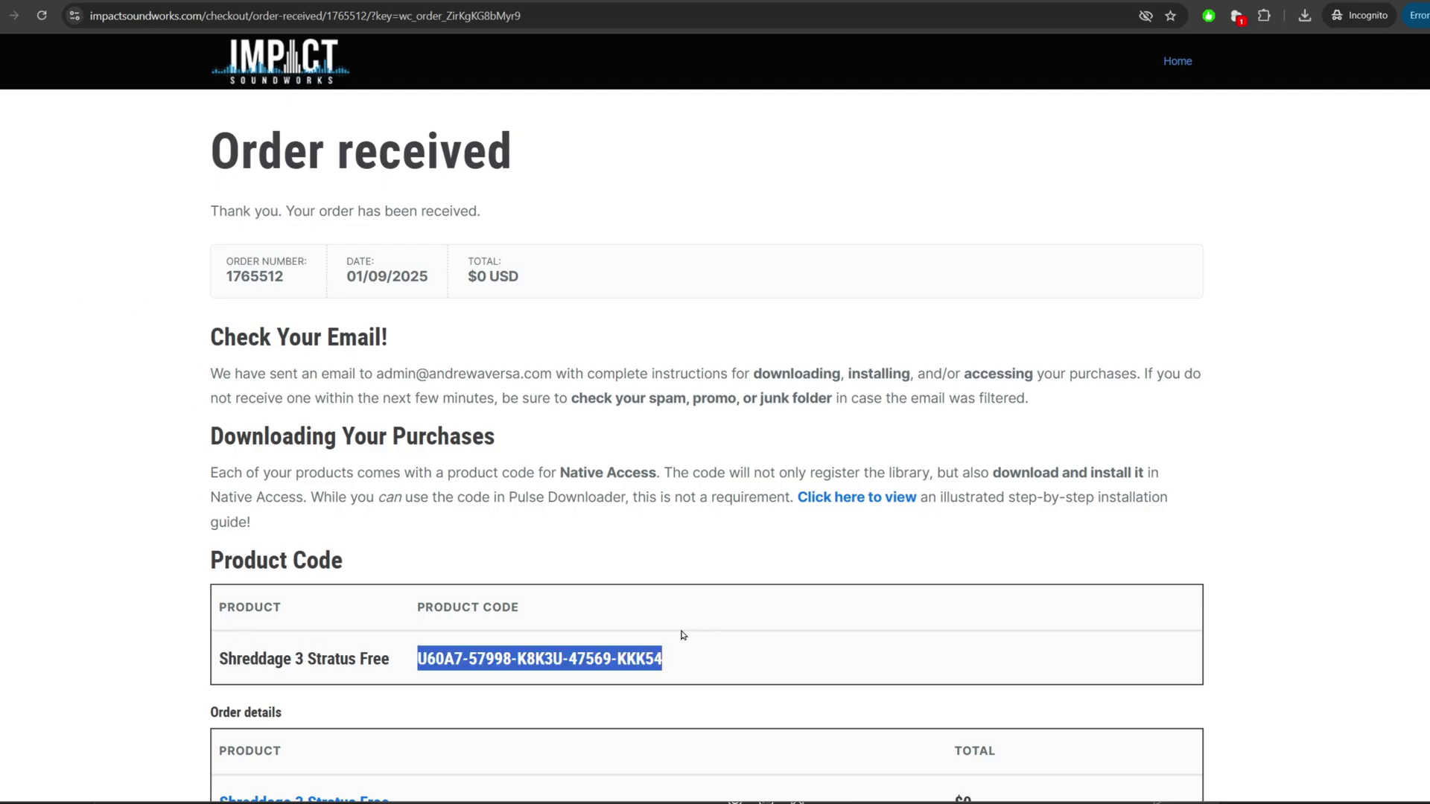
left_click(540, 625)
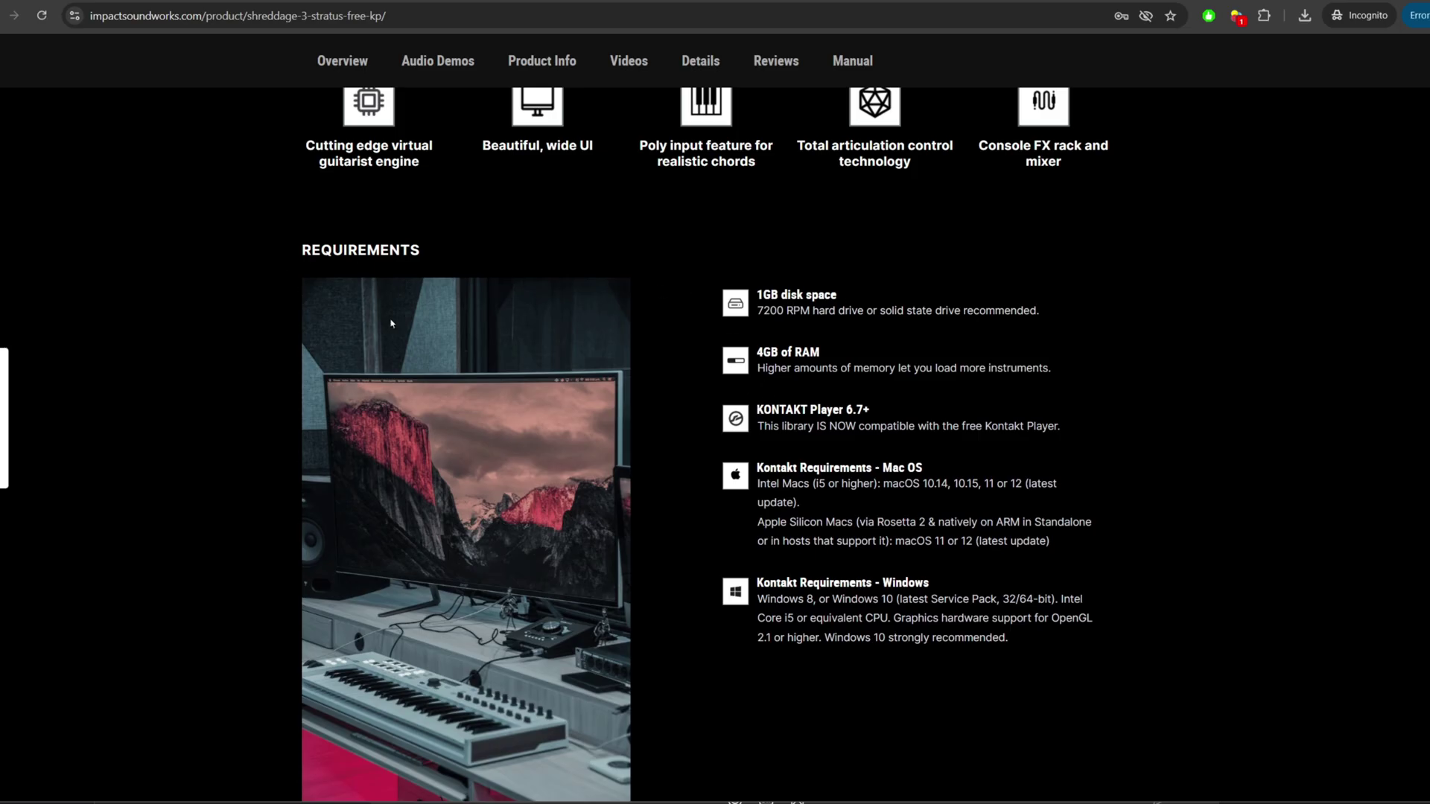
left_click_drag(757, 410, 881, 412)
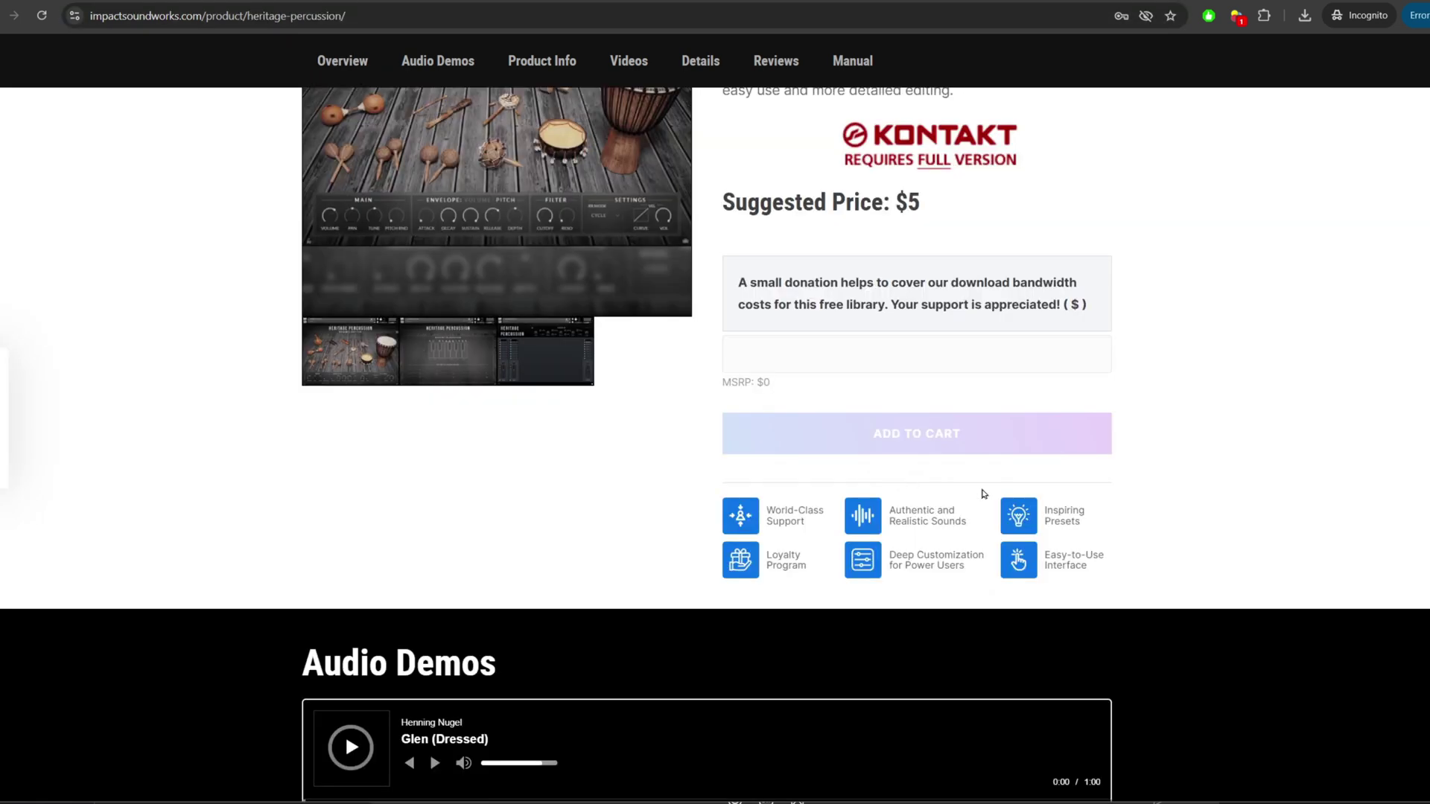
scroll(980, 494, "down", 15)
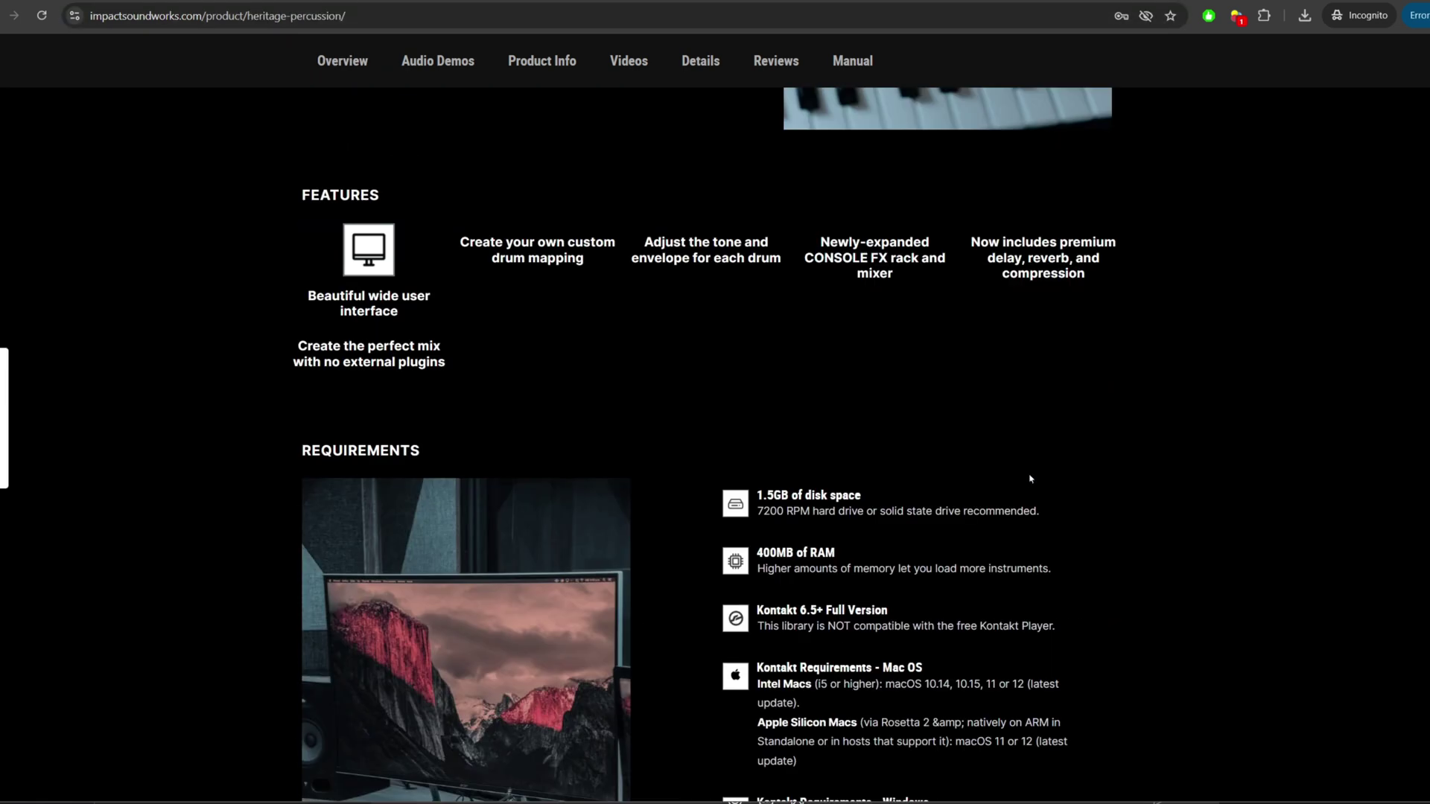
scroll(1031, 479, "down", 4)
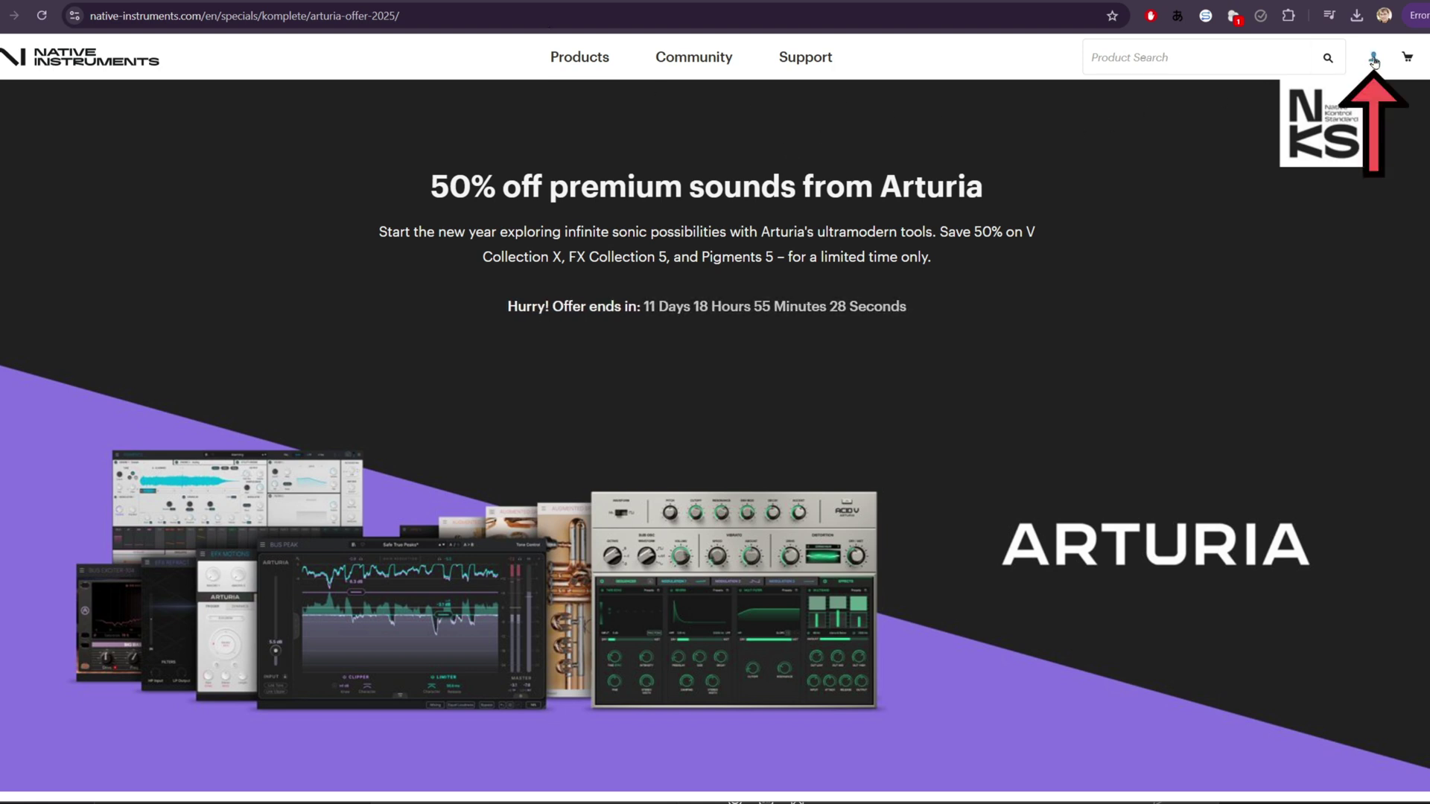
Open the Kontakt 8 Player page from the Free products catalog.
left_click(1371, 59)
left_click(1297, 147)
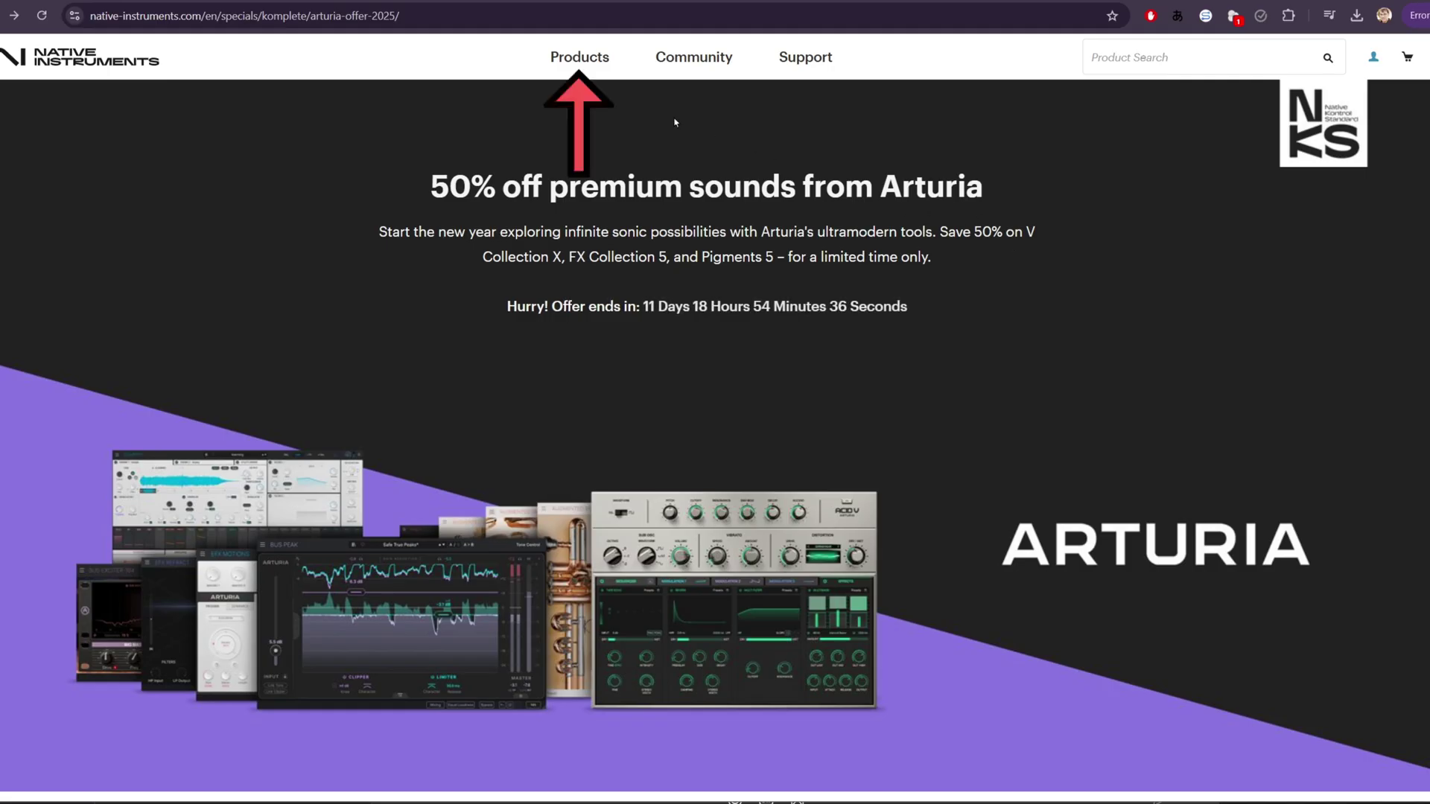
left_click(580, 56)
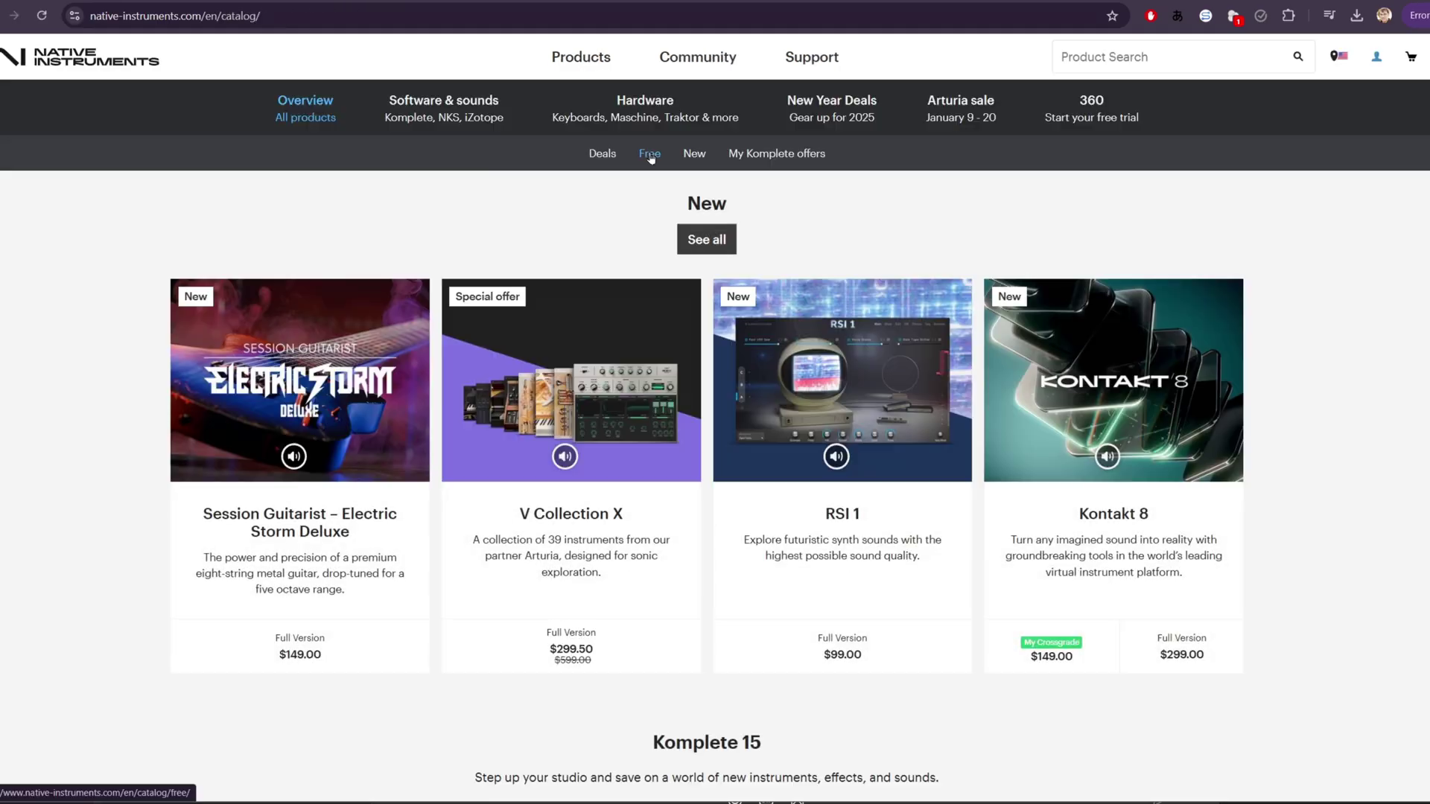
left_click(650, 157)
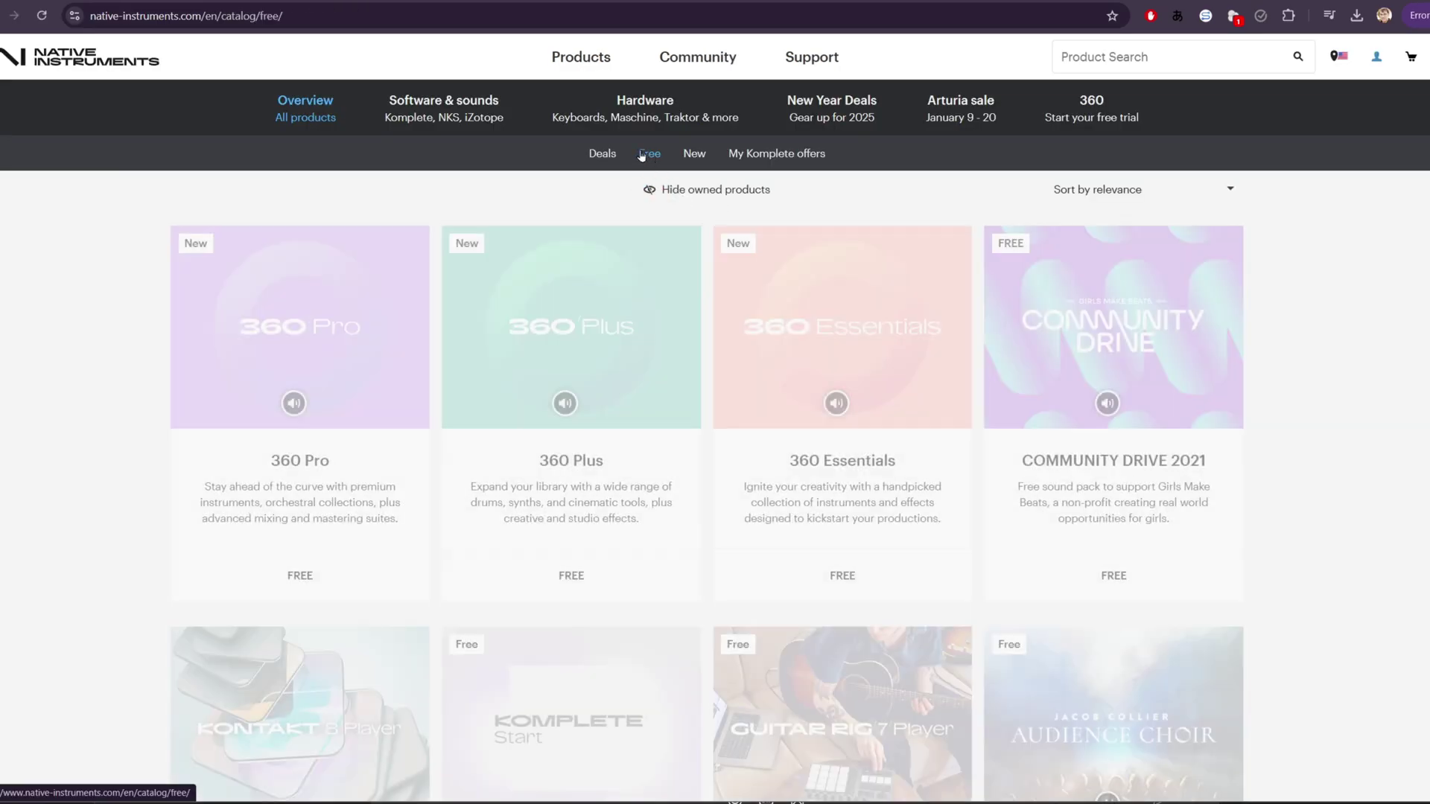
scroll(305, 298, "down", 5)
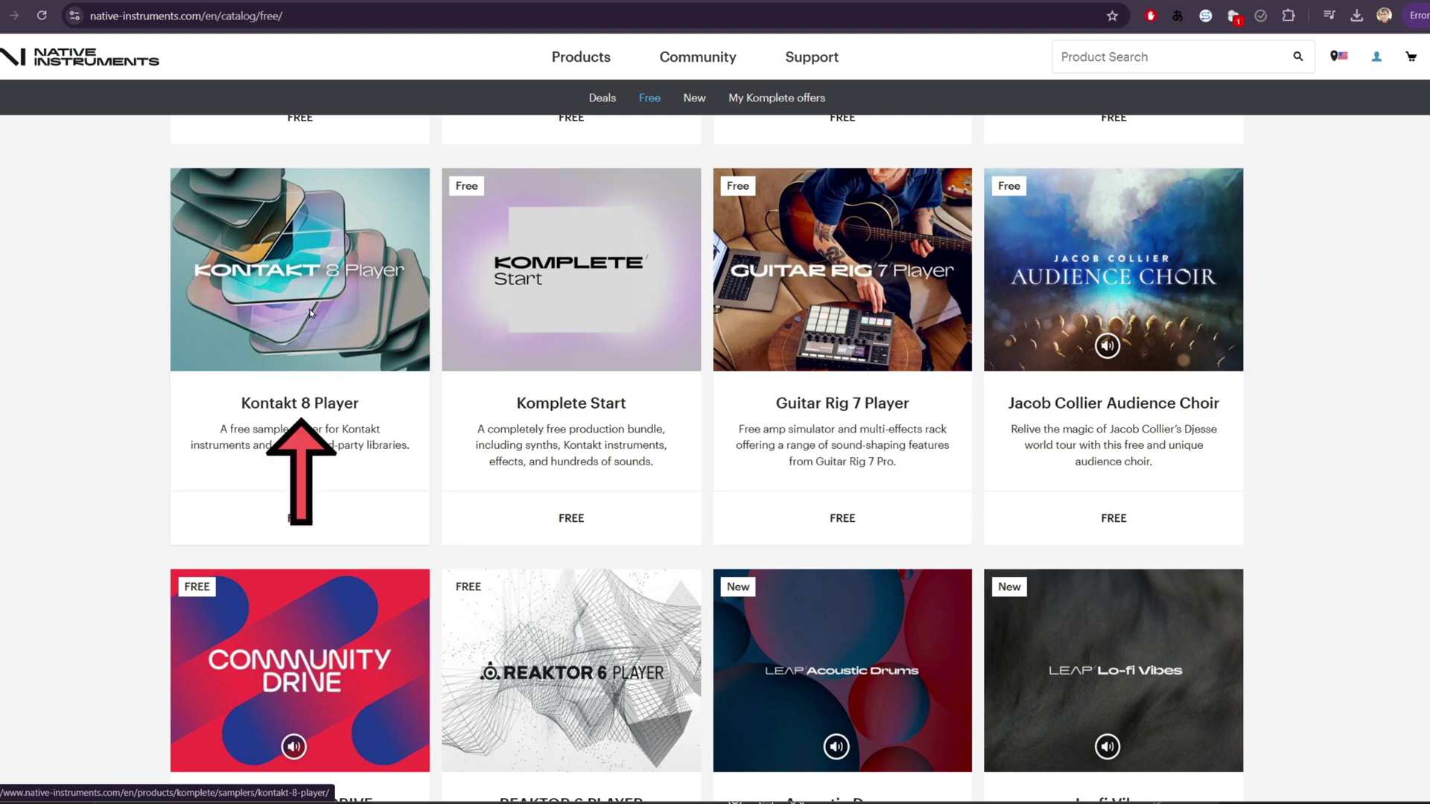
left_click(312, 314)
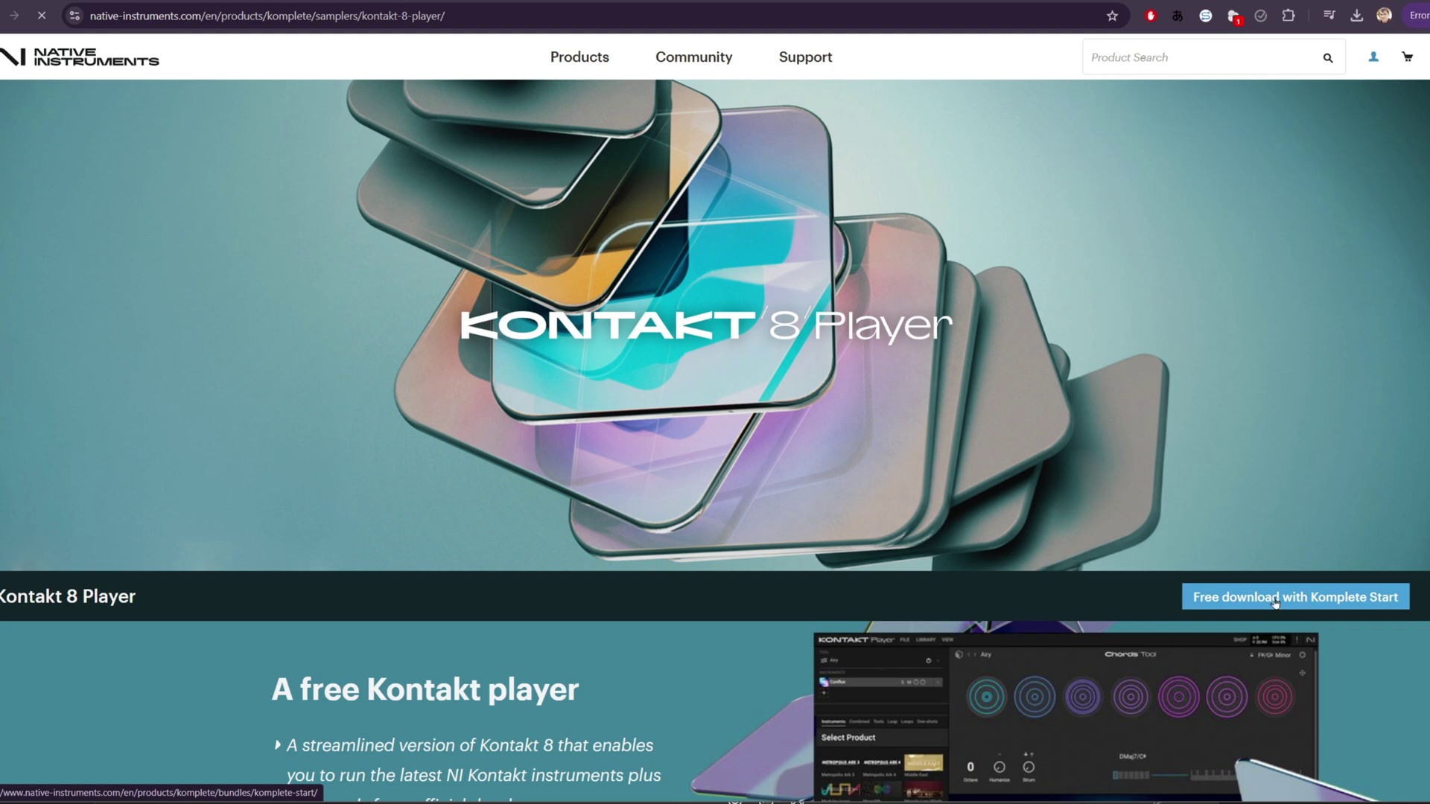
Claim Komplete Start for the existing account with 'Get free software'.
left_click(1274, 599)
left_click_drag(743, 356, 956, 466)
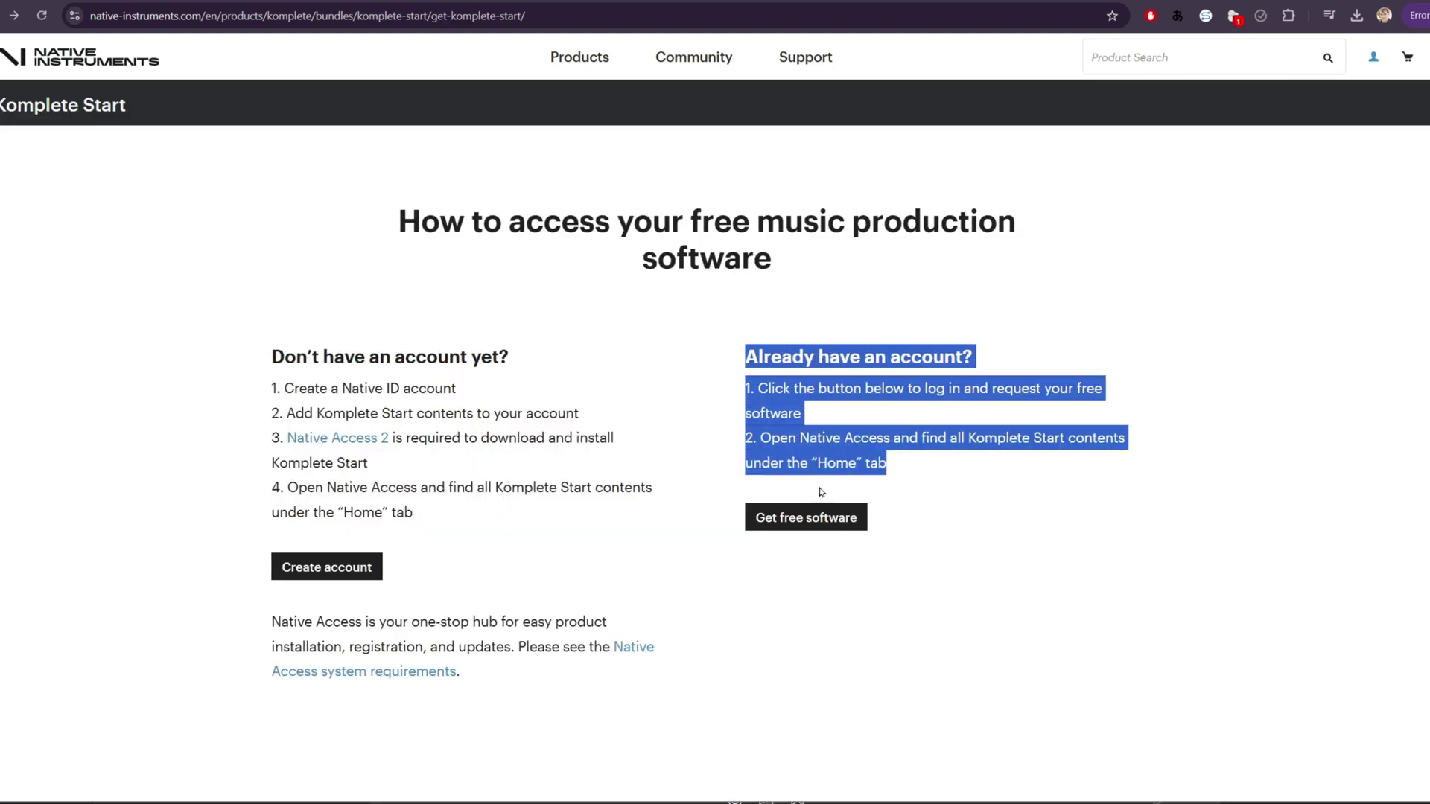
left_click(803, 519)
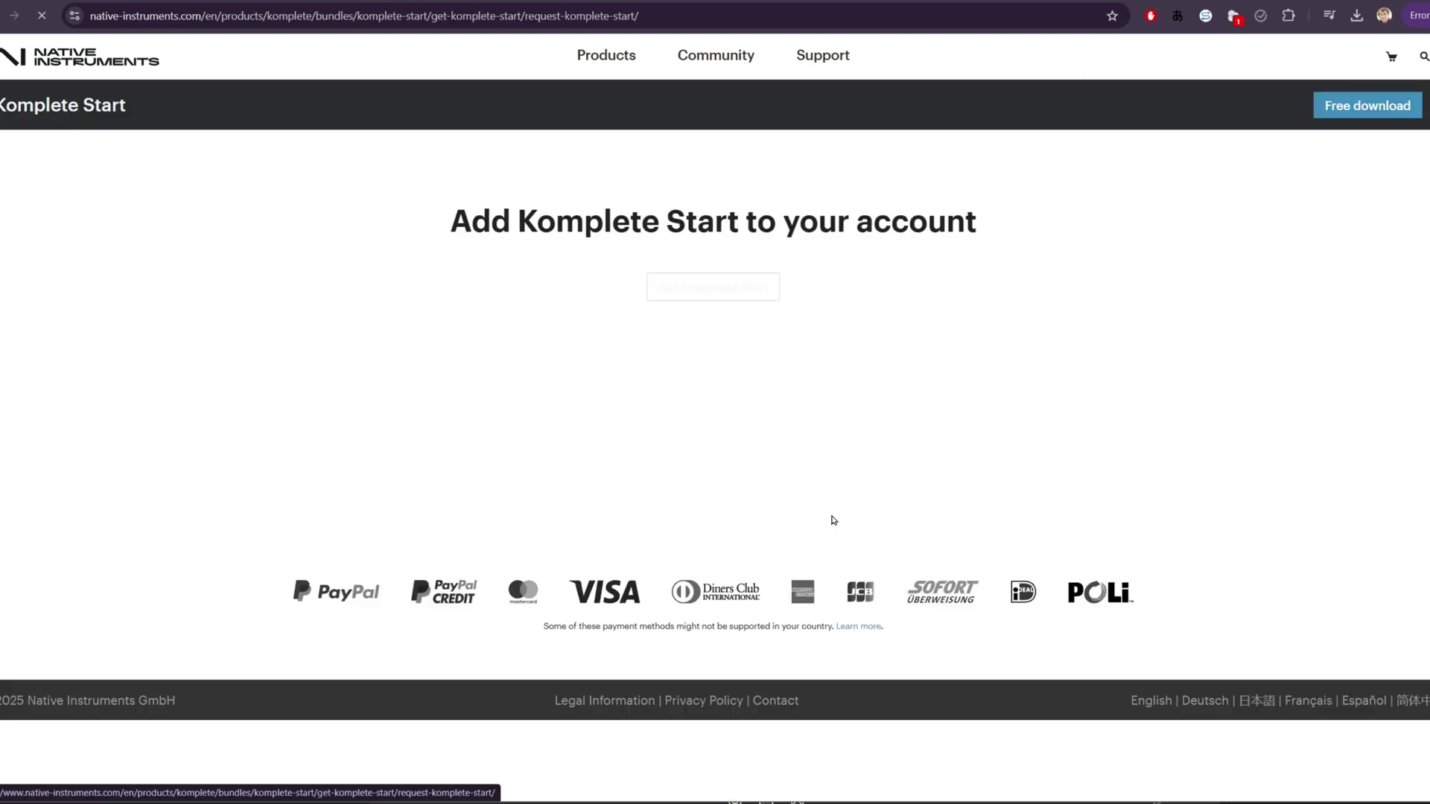
left_click(700, 293)
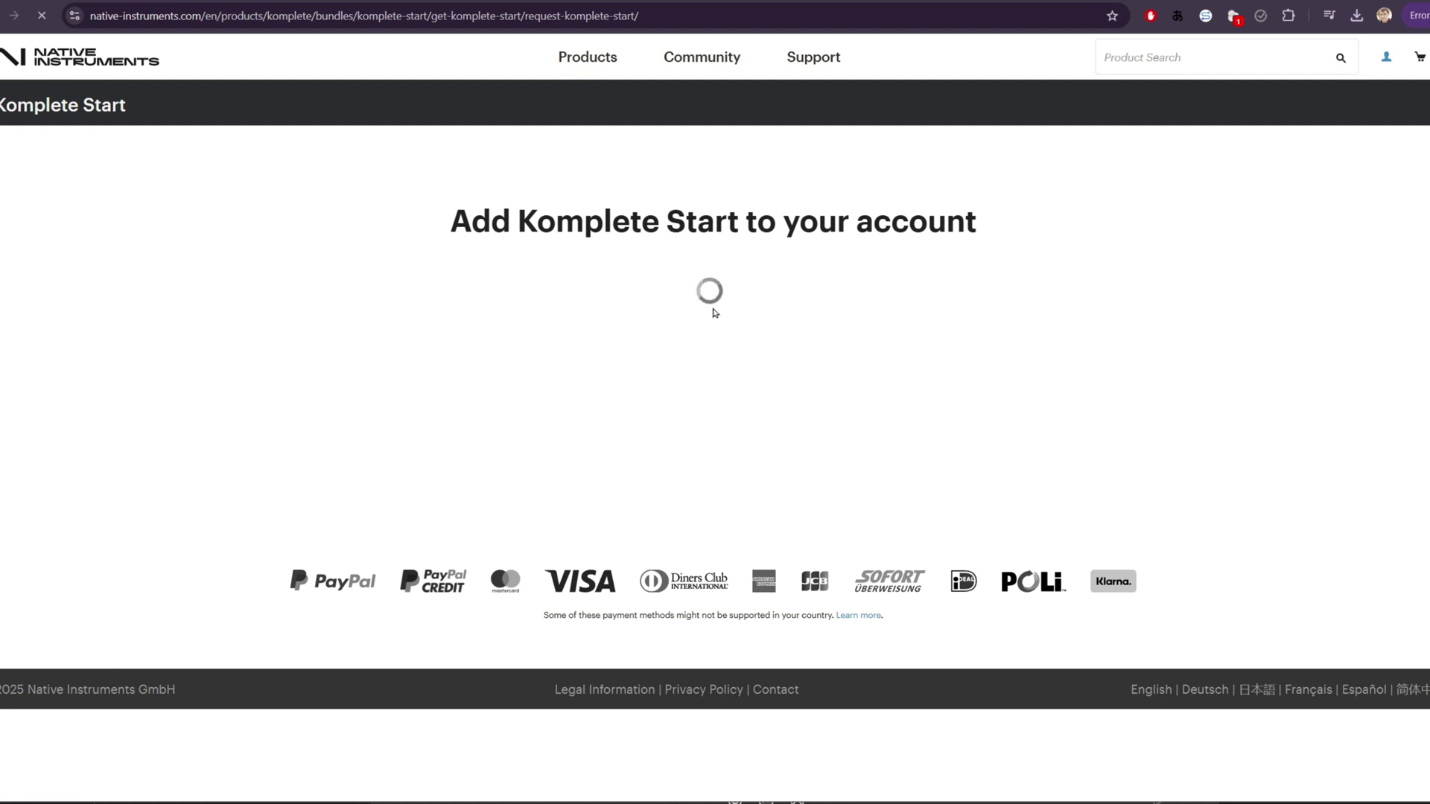
left_click_drag(752, 178, 958, 185)
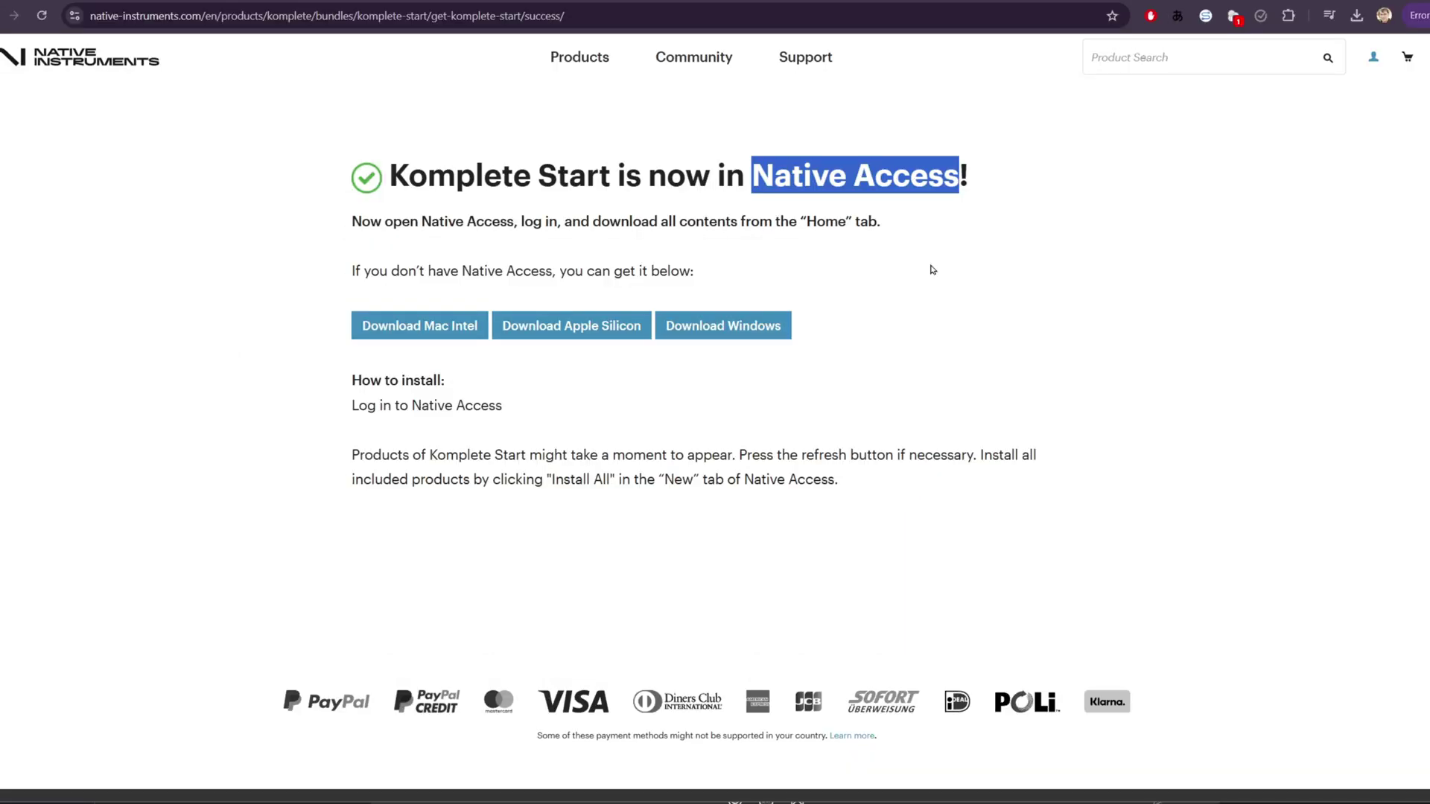
Download and save the Windows installer Native-Access_2.exe.
left_click(933, 270)
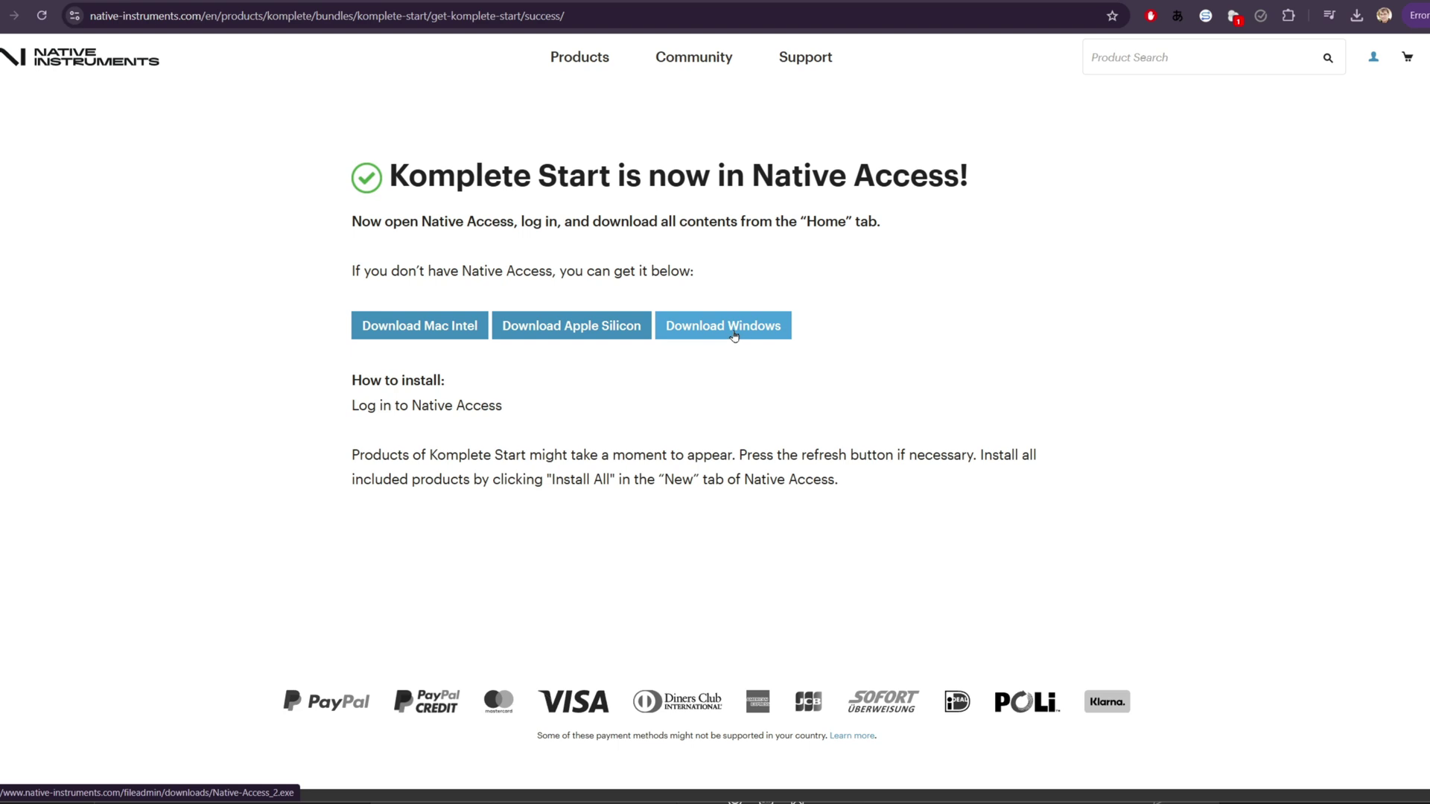
left_click(733, 333)
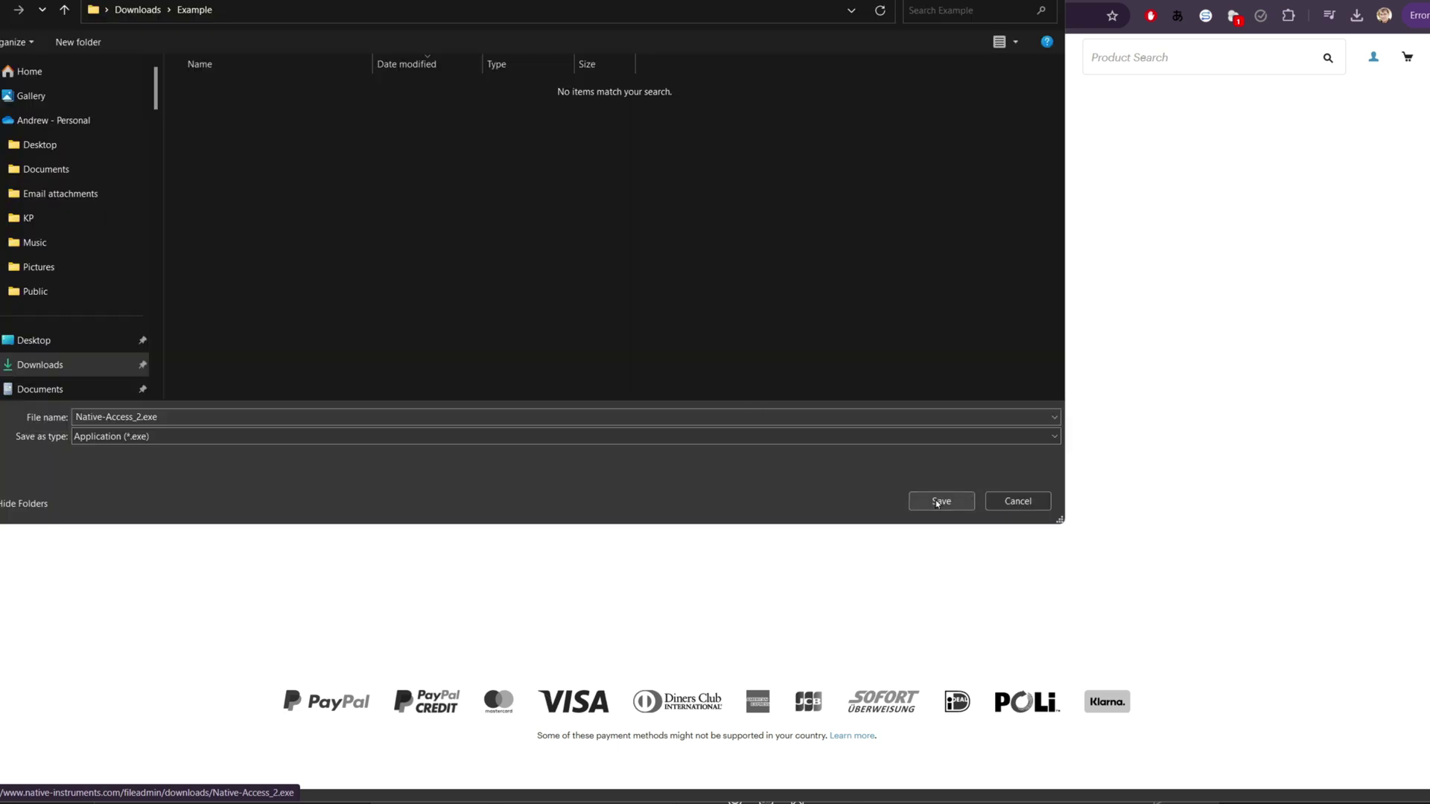
left_click(938, 503)
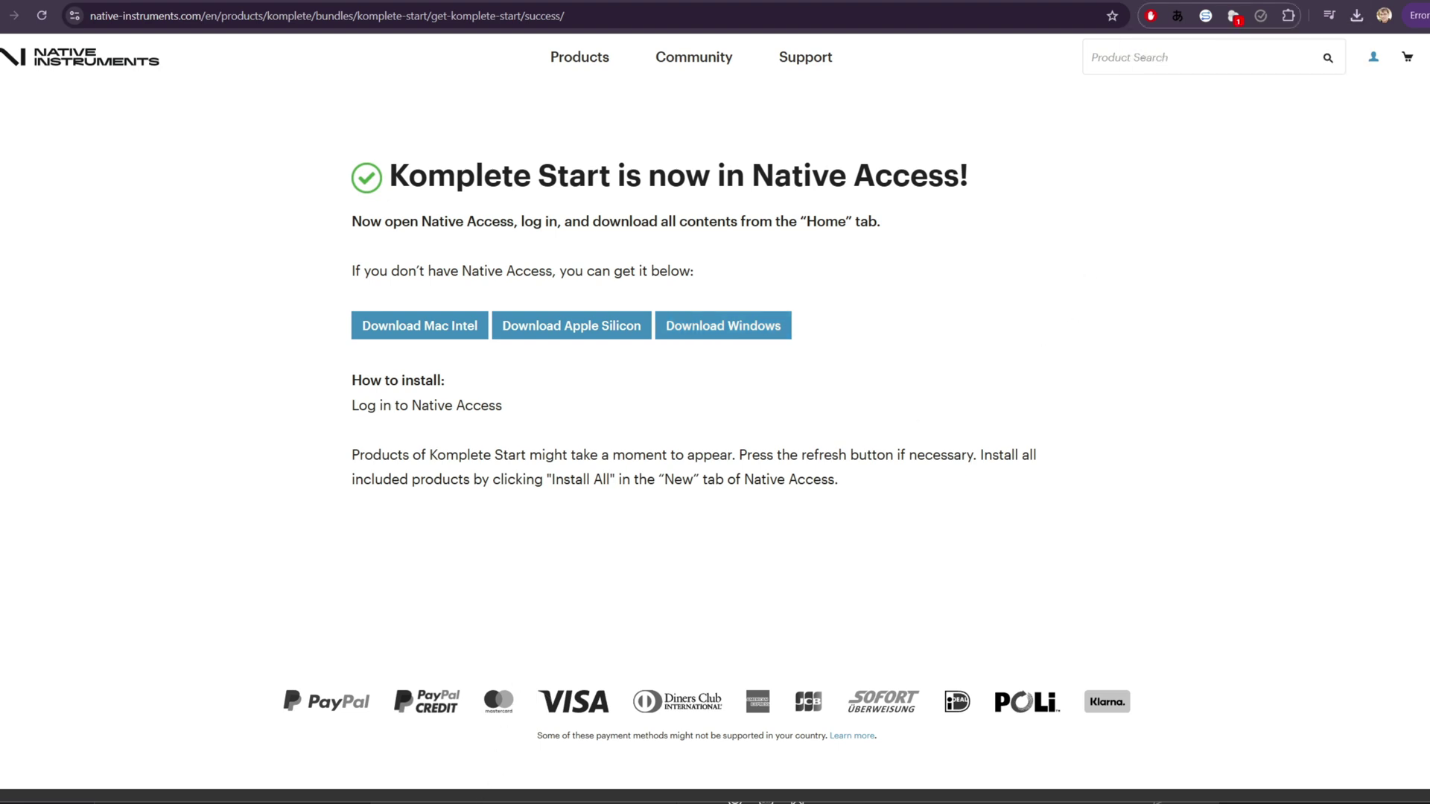
Launch Native Access from Windows search with 'native access'.
key("super")
type("native access")
key("Return")
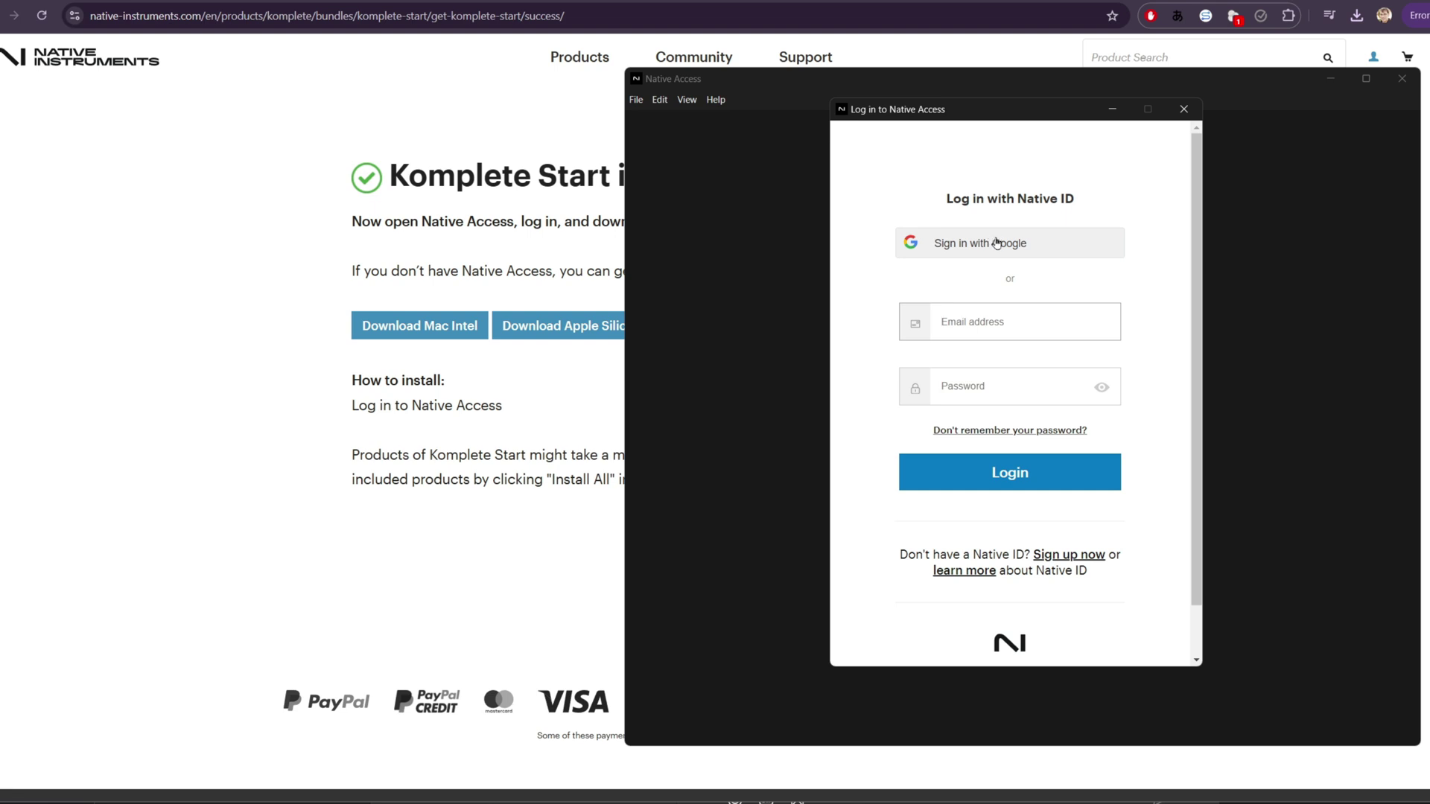
Sign in with Google and install Kontakt 8 Player from the Library.
left_click(994, 242)
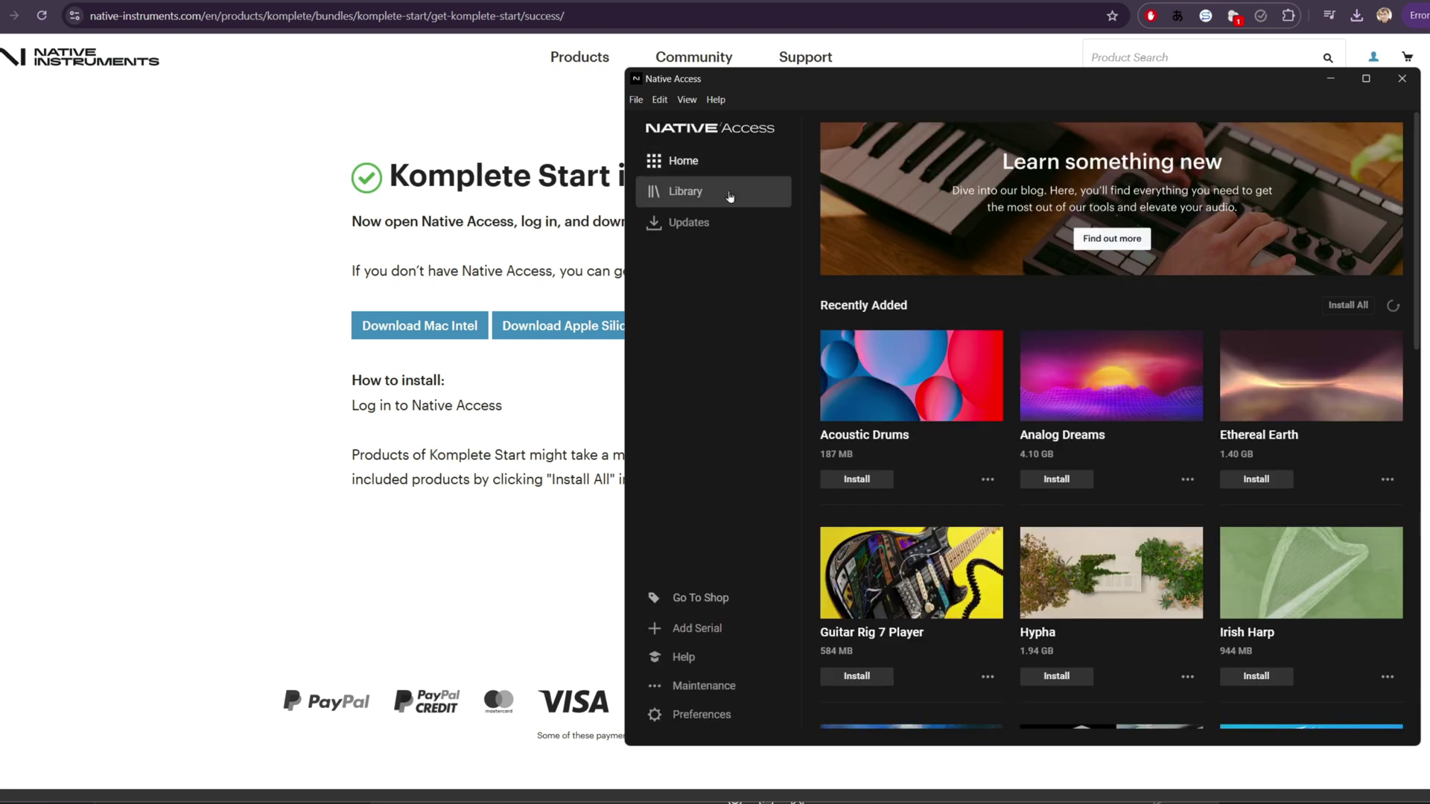
left_click(723, 194)
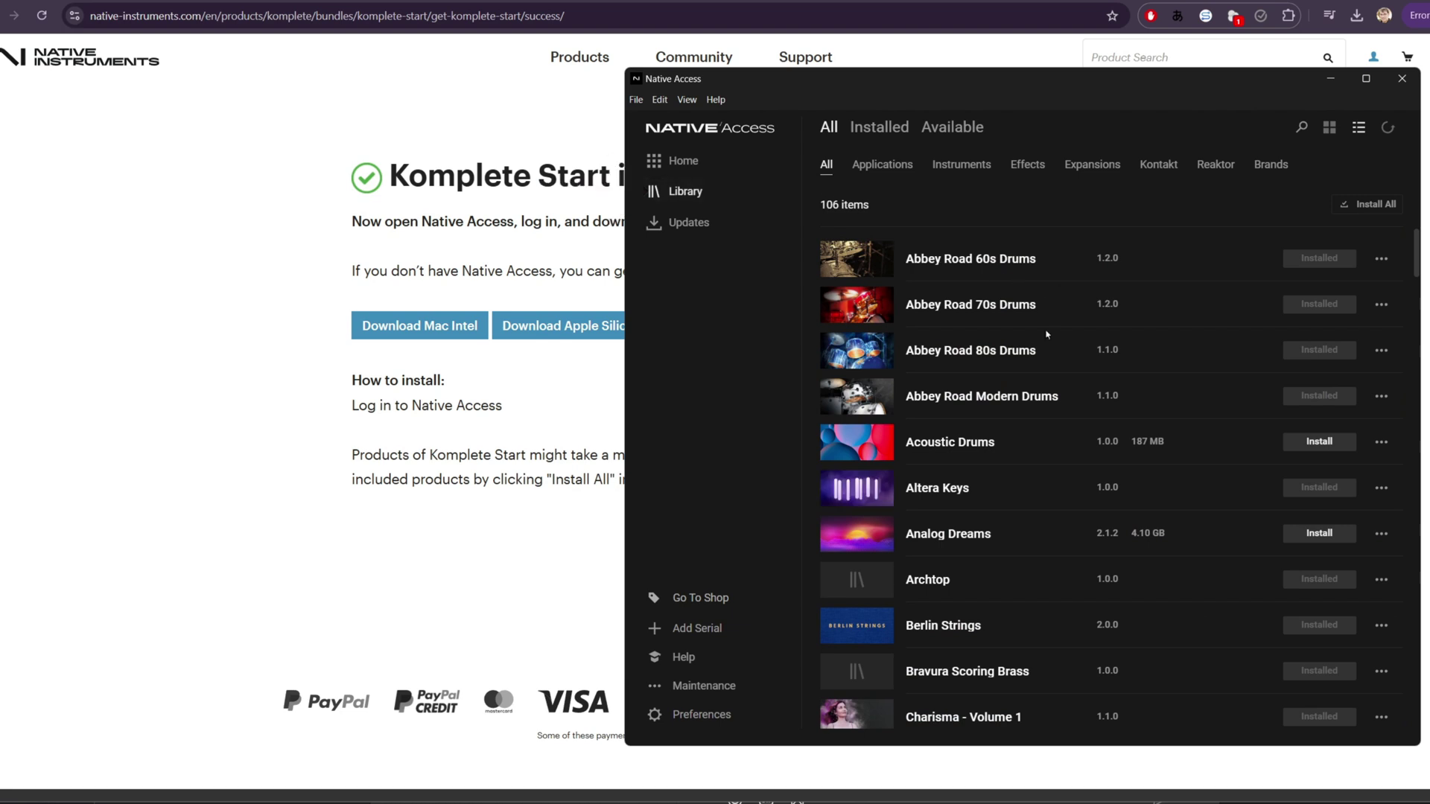
scroll(1047, 335, "down", 15)
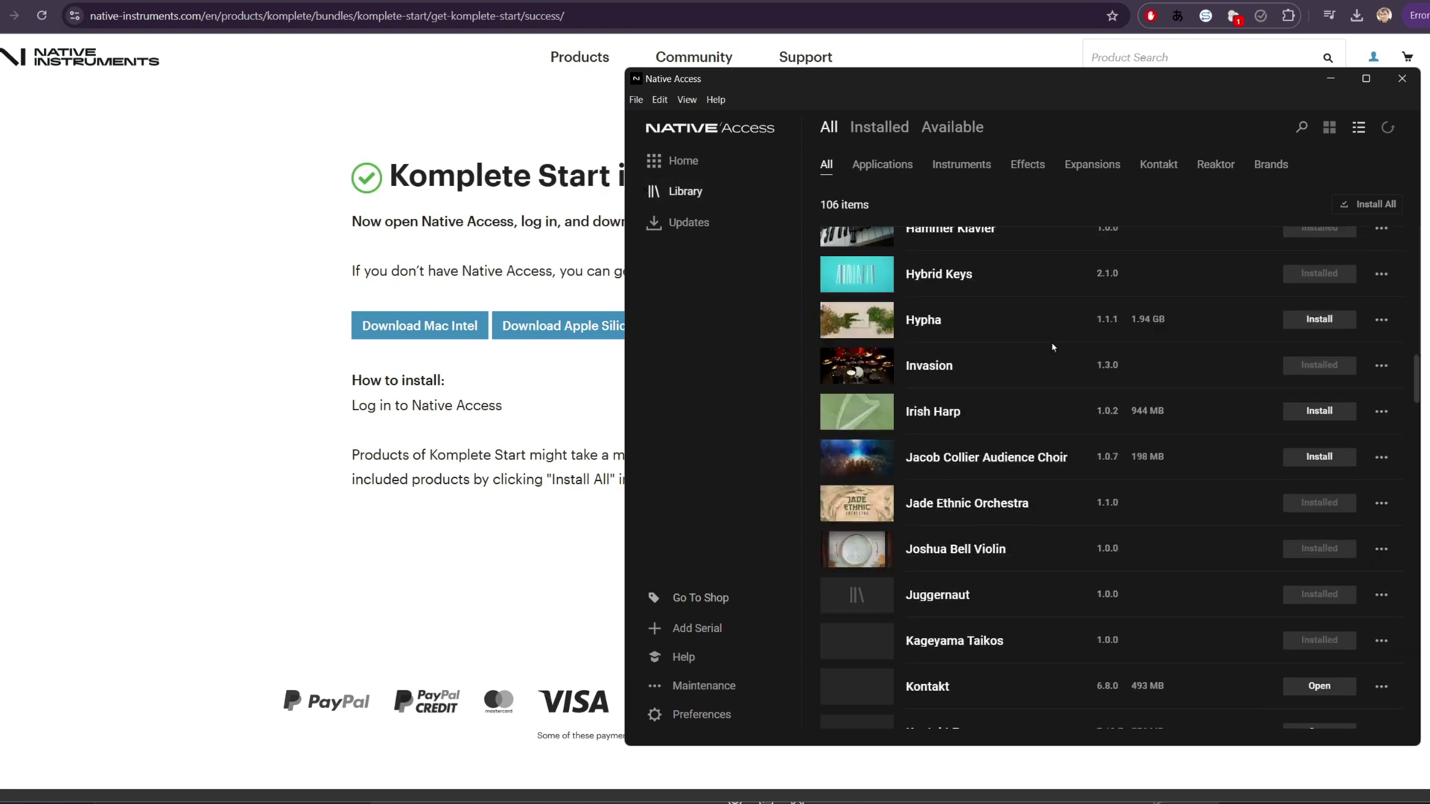
scroll(1053, 348, "down", 5)
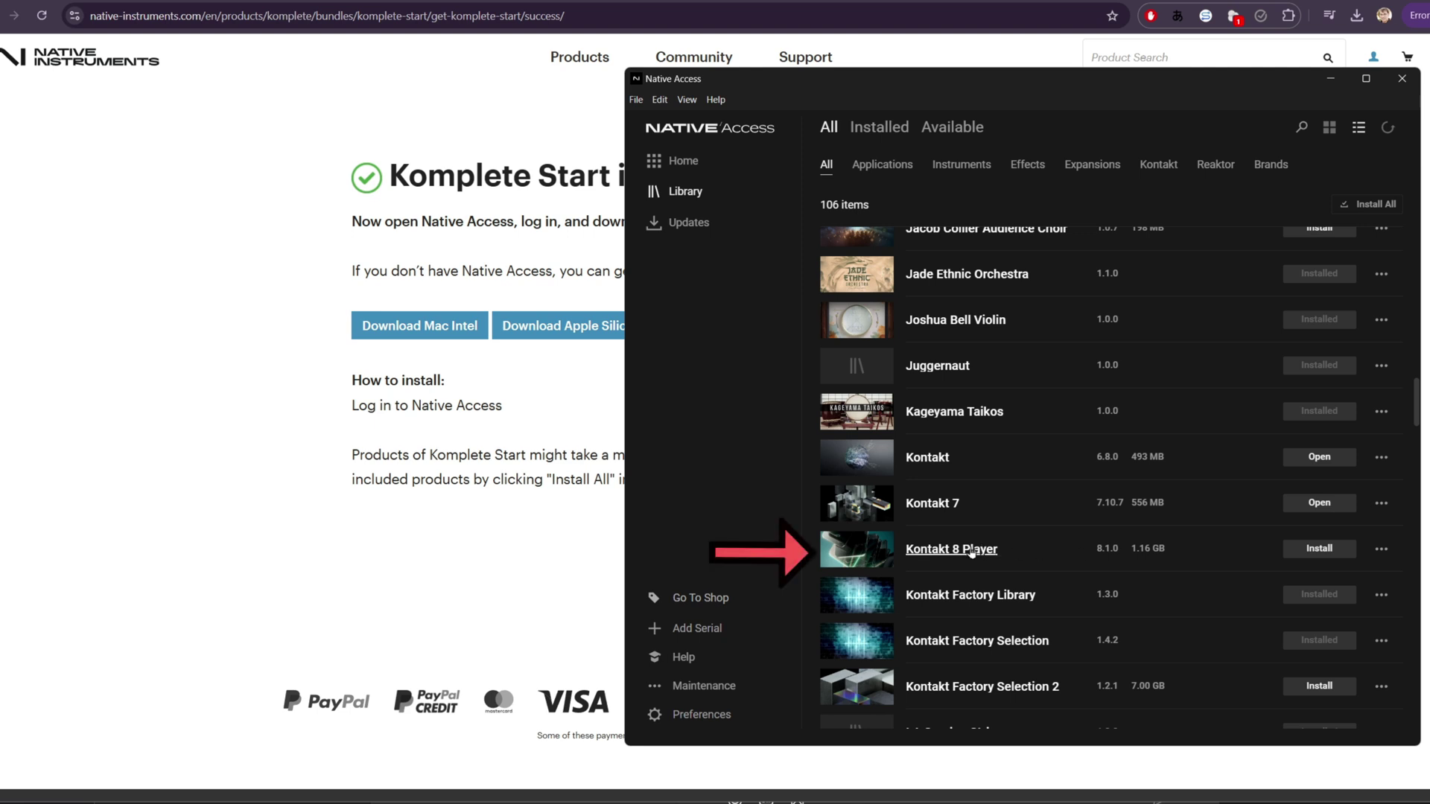
left_click(1319, 549)
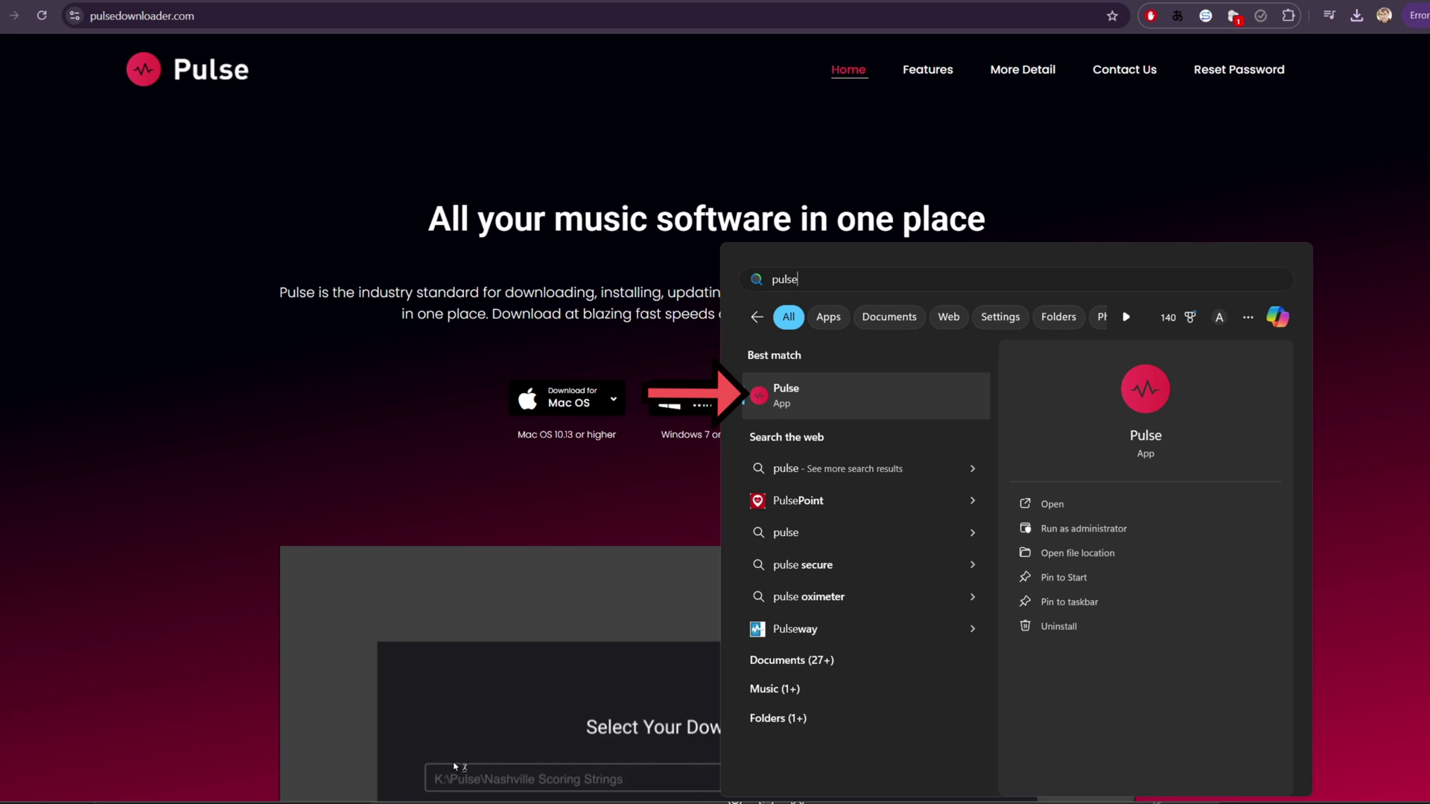
Launch Pulse and begin registering a new account, starting with the e-mail field.
key("Return")
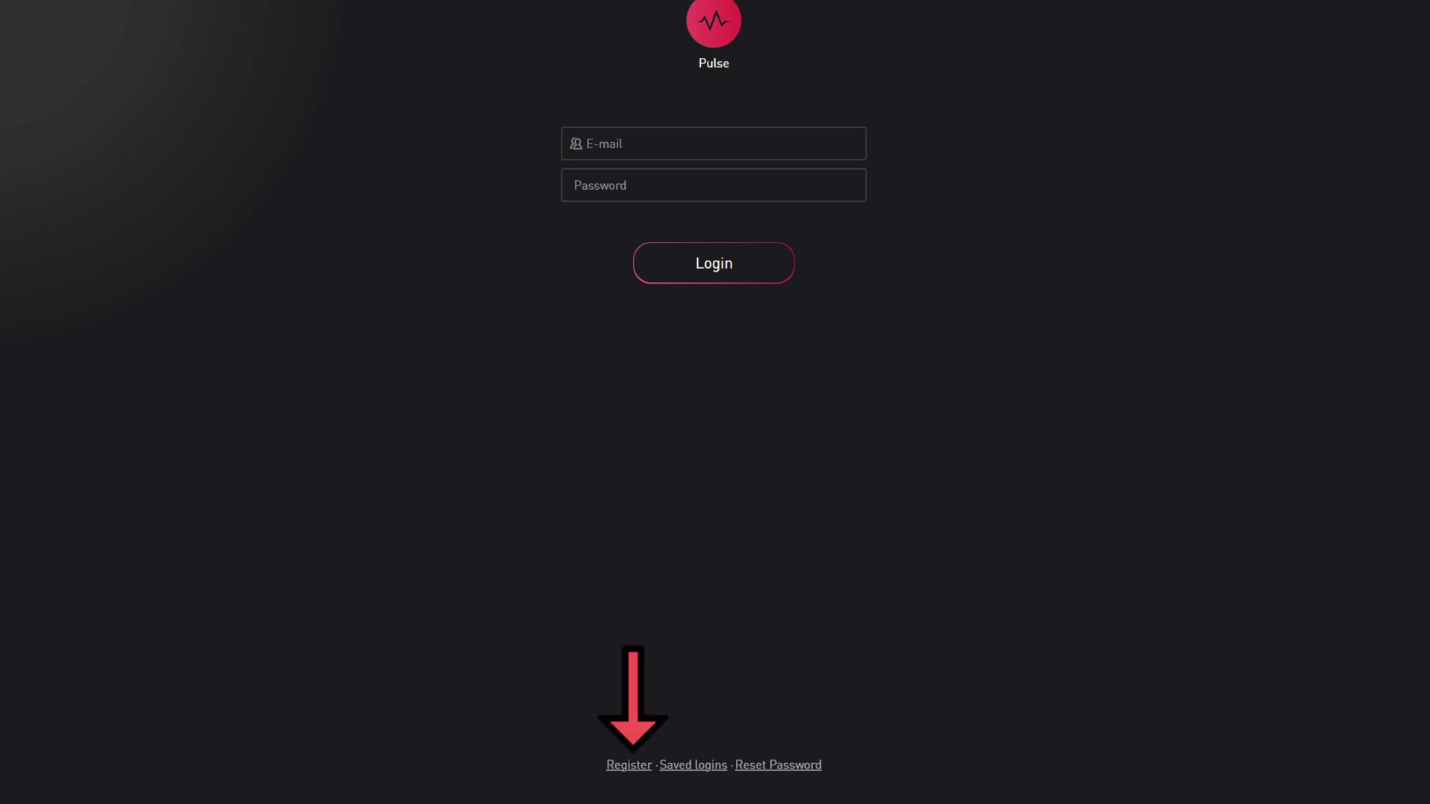
left_click(628, 766)
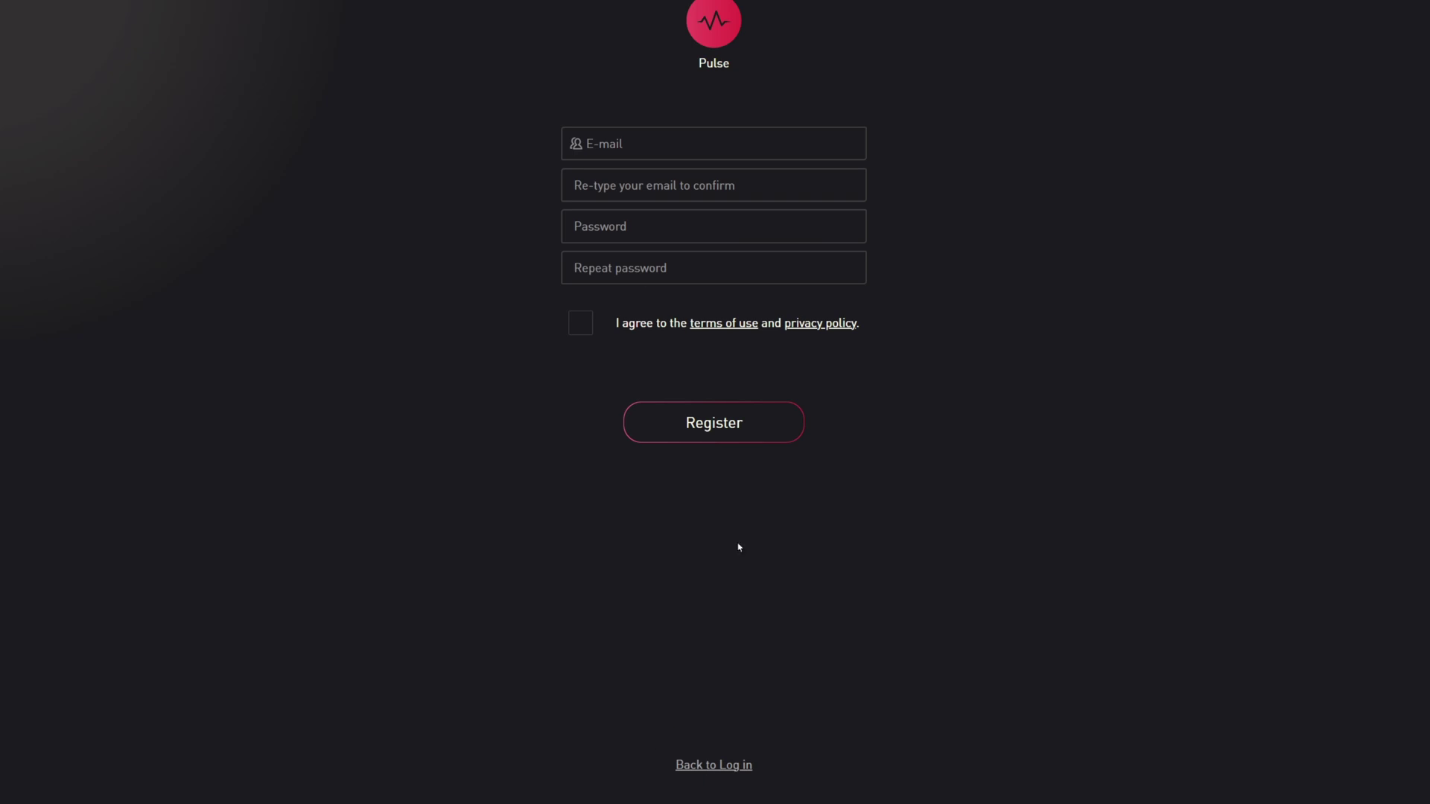
left_click(692, 145)
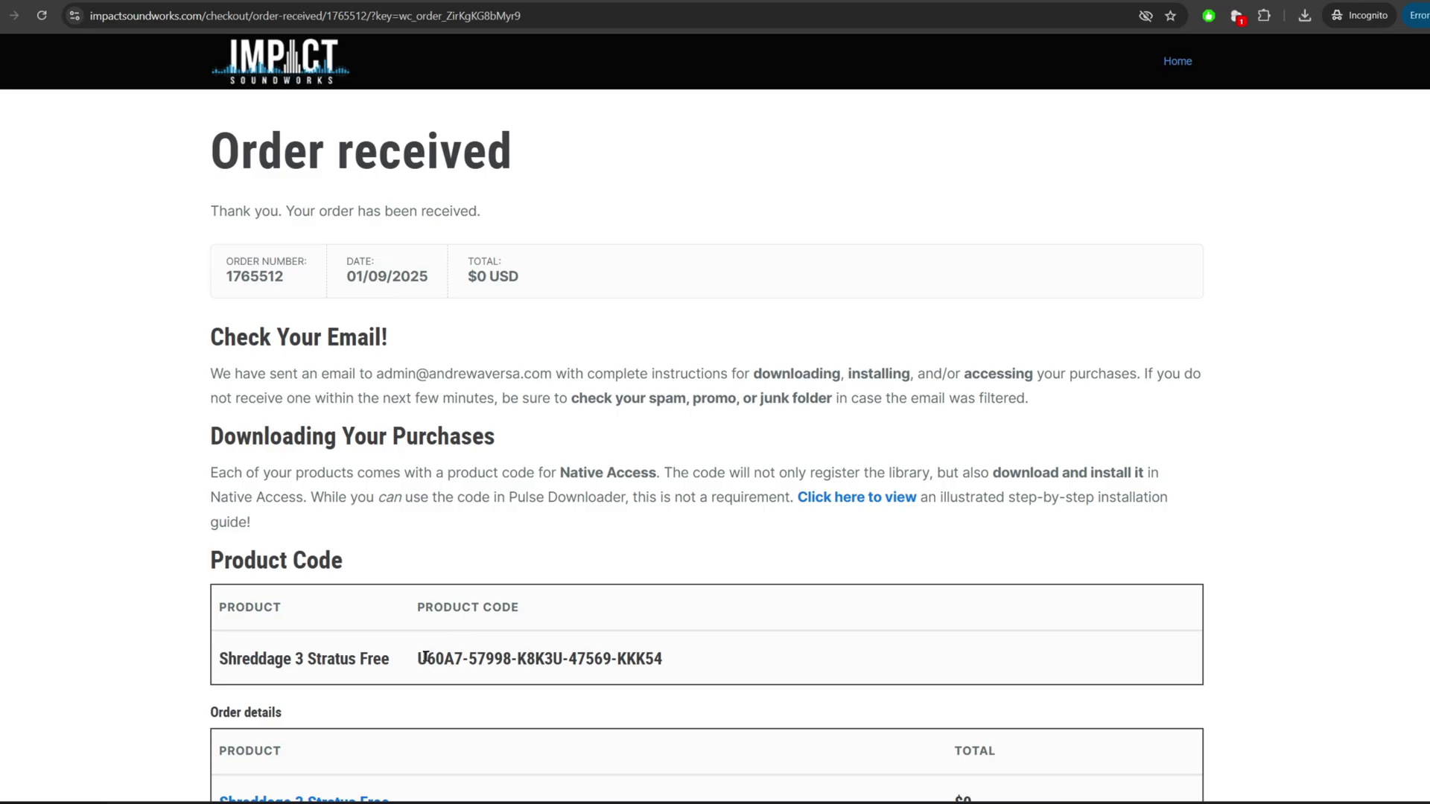
Highlight the Native Access code in the Impact Soundworks order-complete email.
left_click_drag(418, 658, 662, 660)
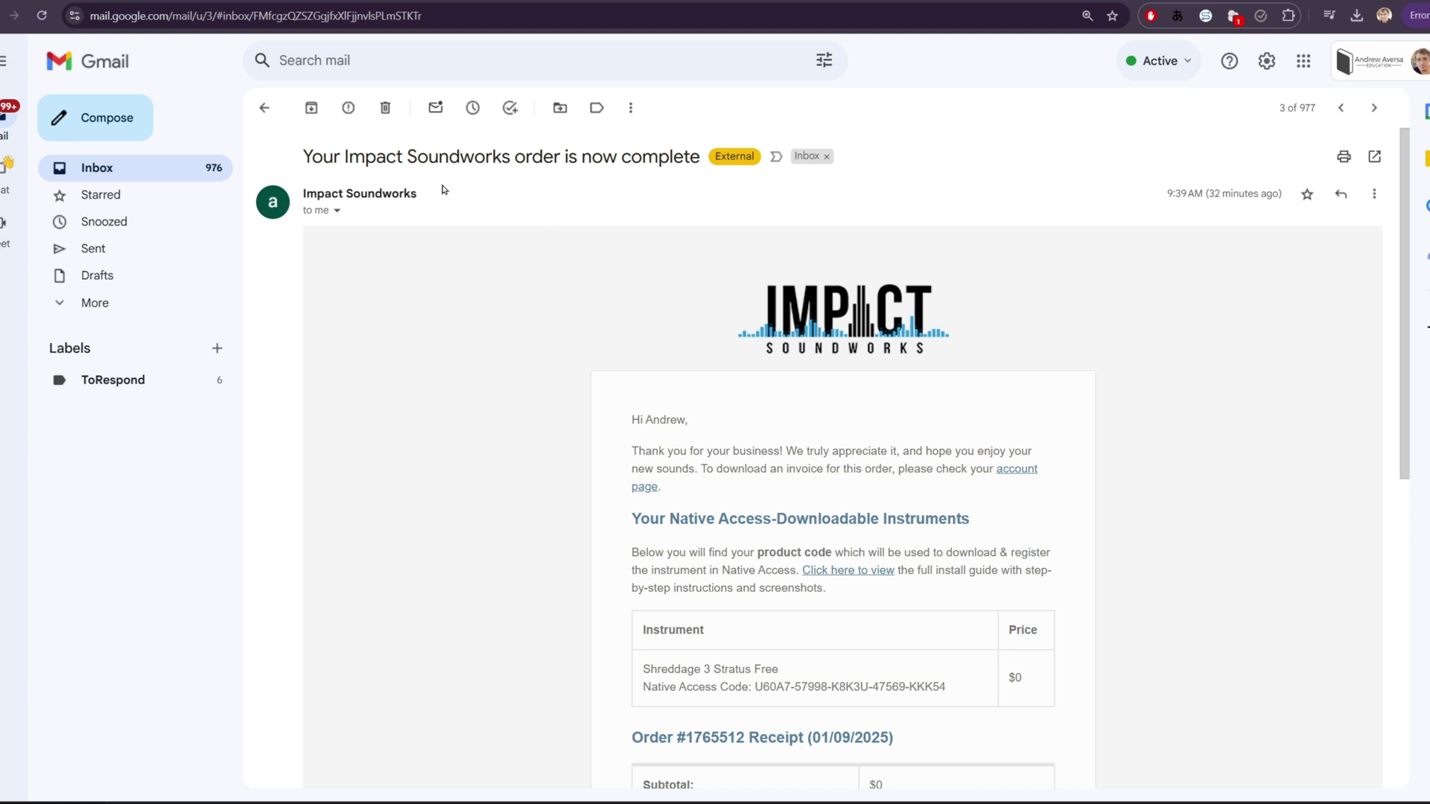
left_click_drag(302, 157, 700, 157)
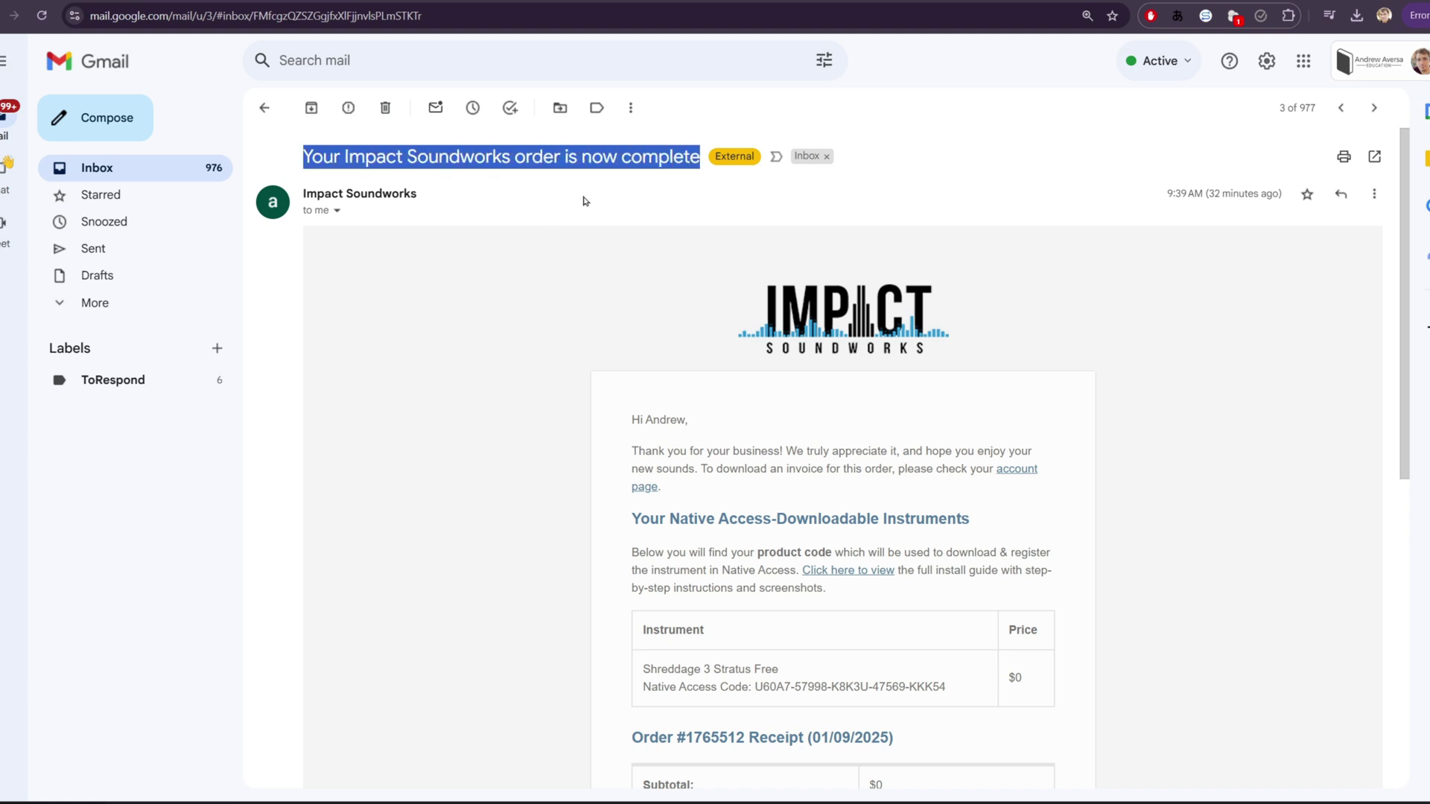
left_click_drag(754, 685, 946, 686)
key("ctrl+c")
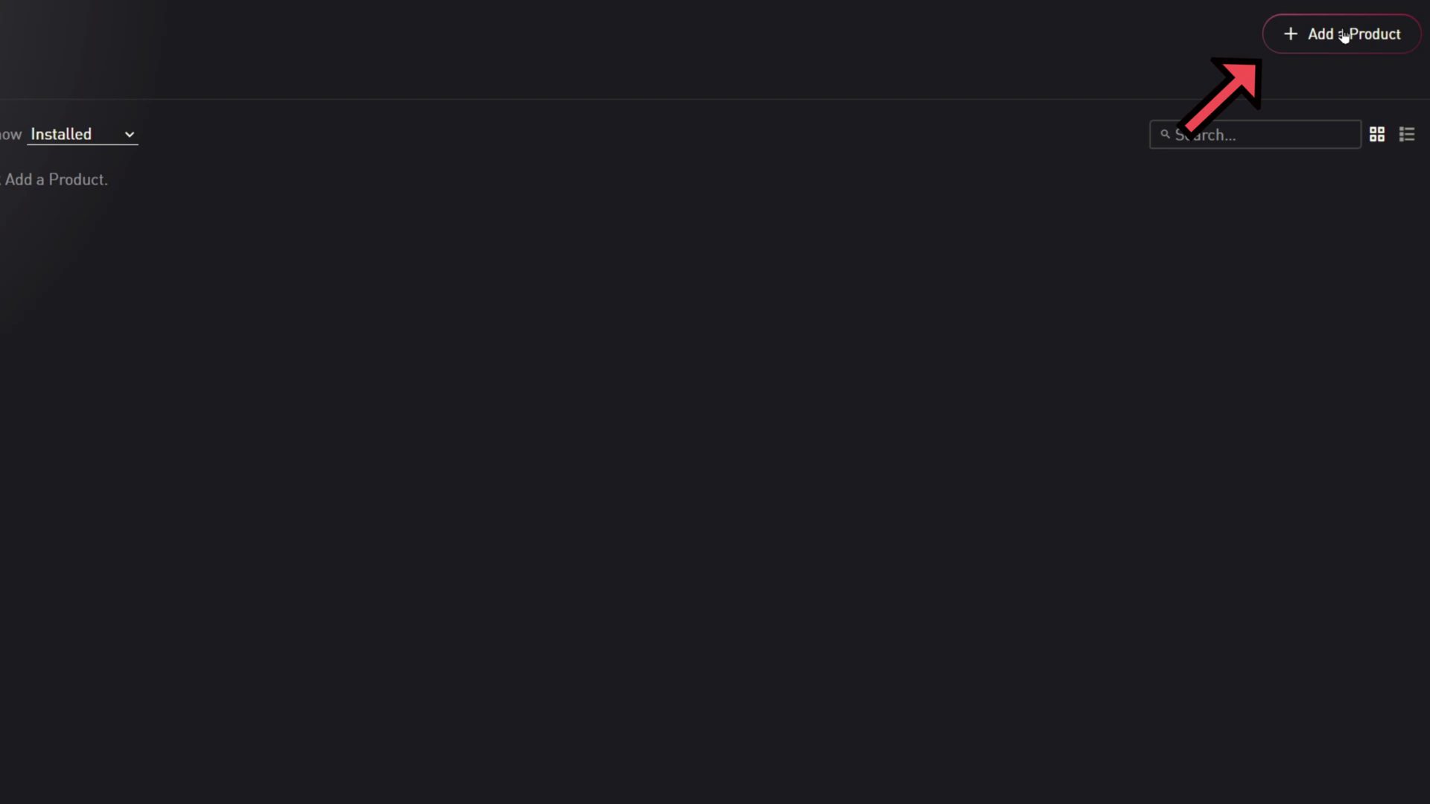
Redeem the pasted key and download to M:\ISW Releases\Shreddage 3 Stratus Free.
left_click(1343, 35)
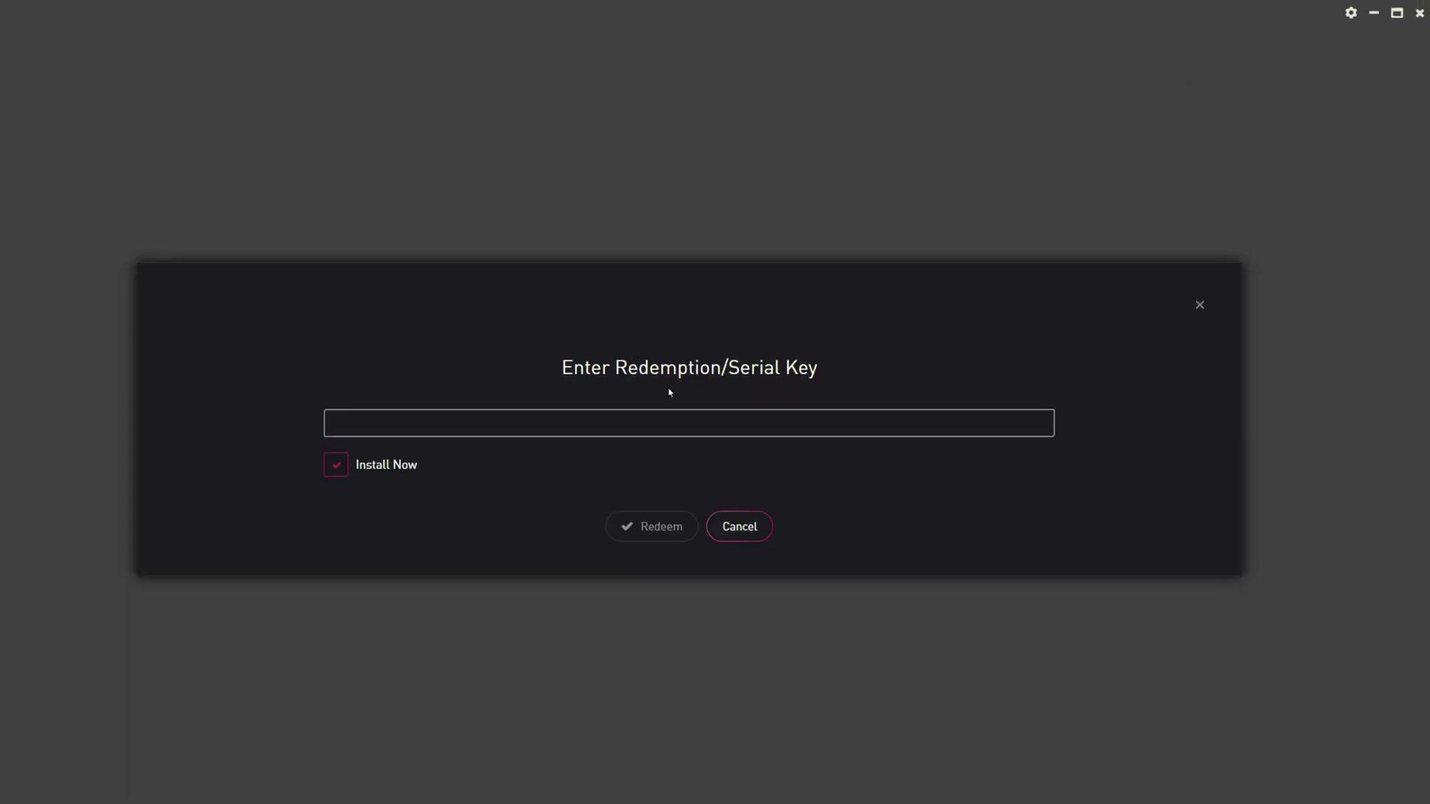
key("ctrl+v")
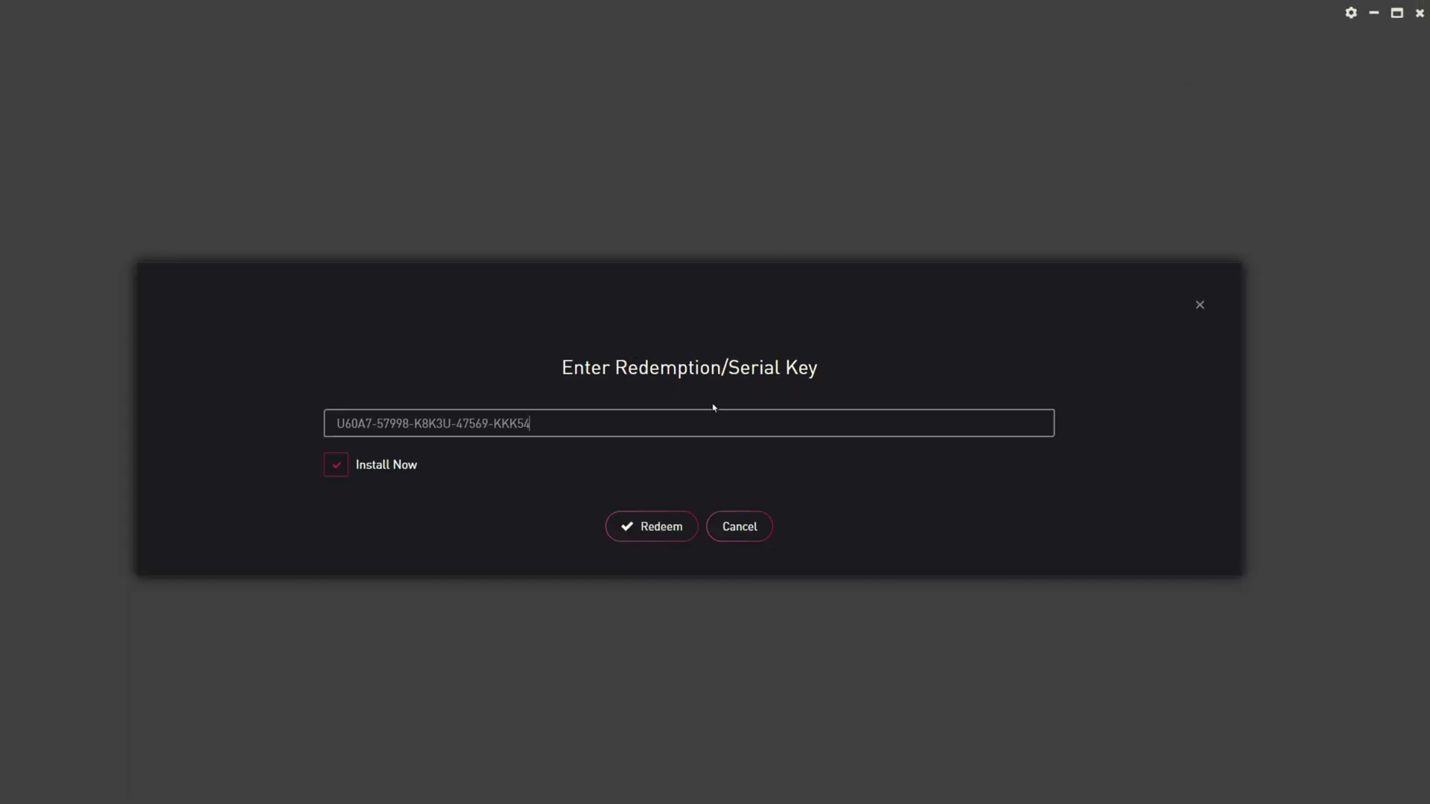
left_click(637, 529)
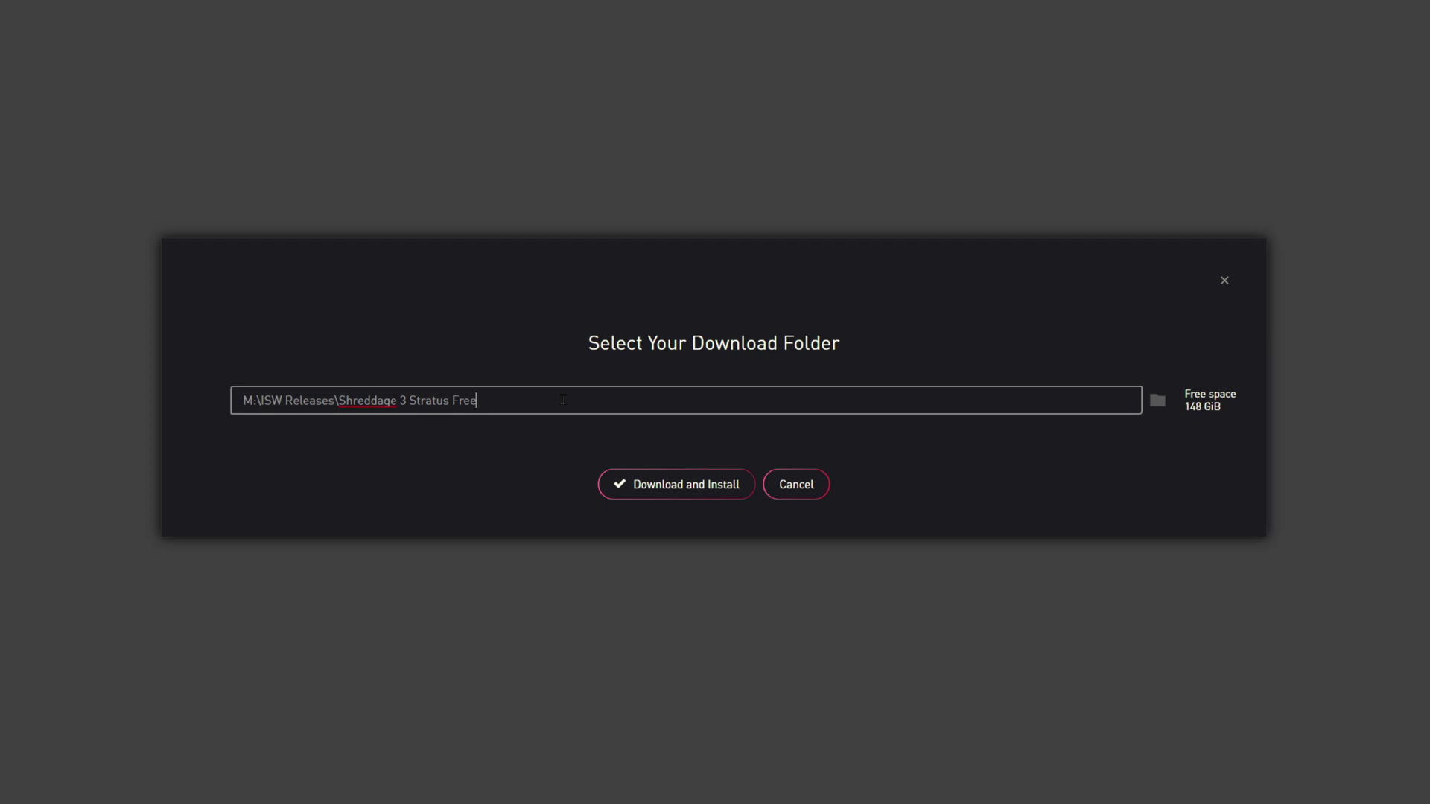
left_click(304, 414)
left_click(651, 486)
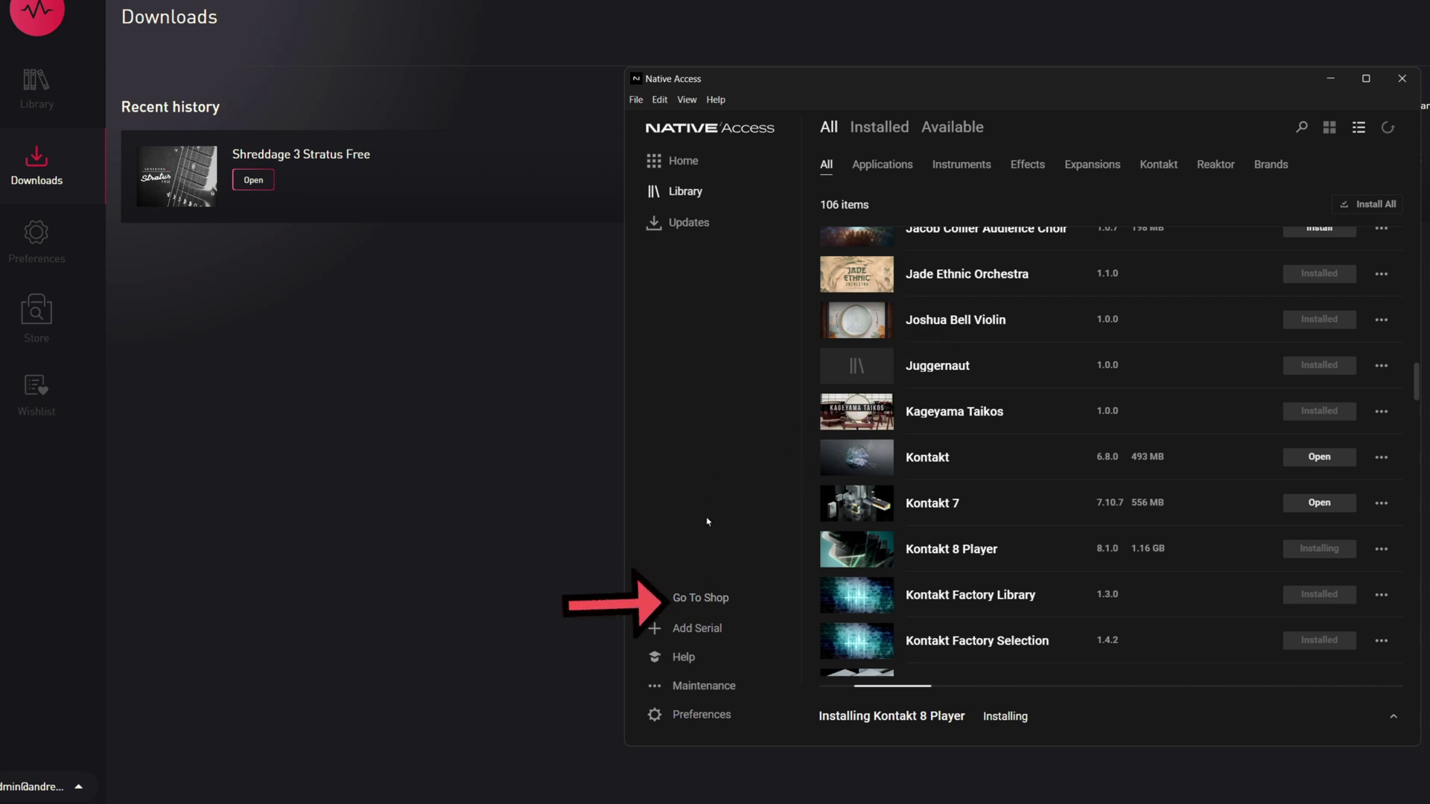
Register the pasted Shreddage 3 Stratus FREE serial and acknowledge the success message.
left_click(708, 631)
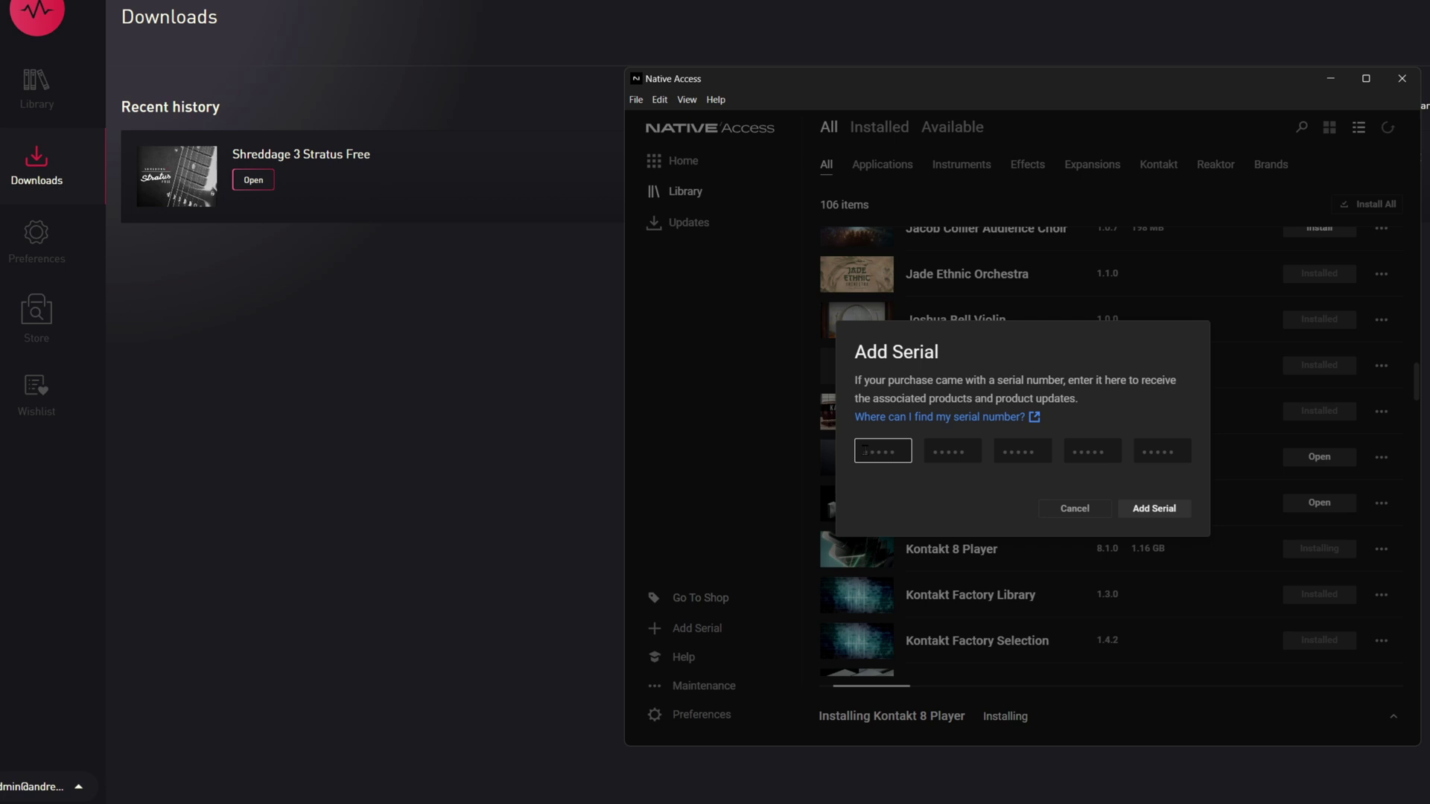
key("ctrl+v")
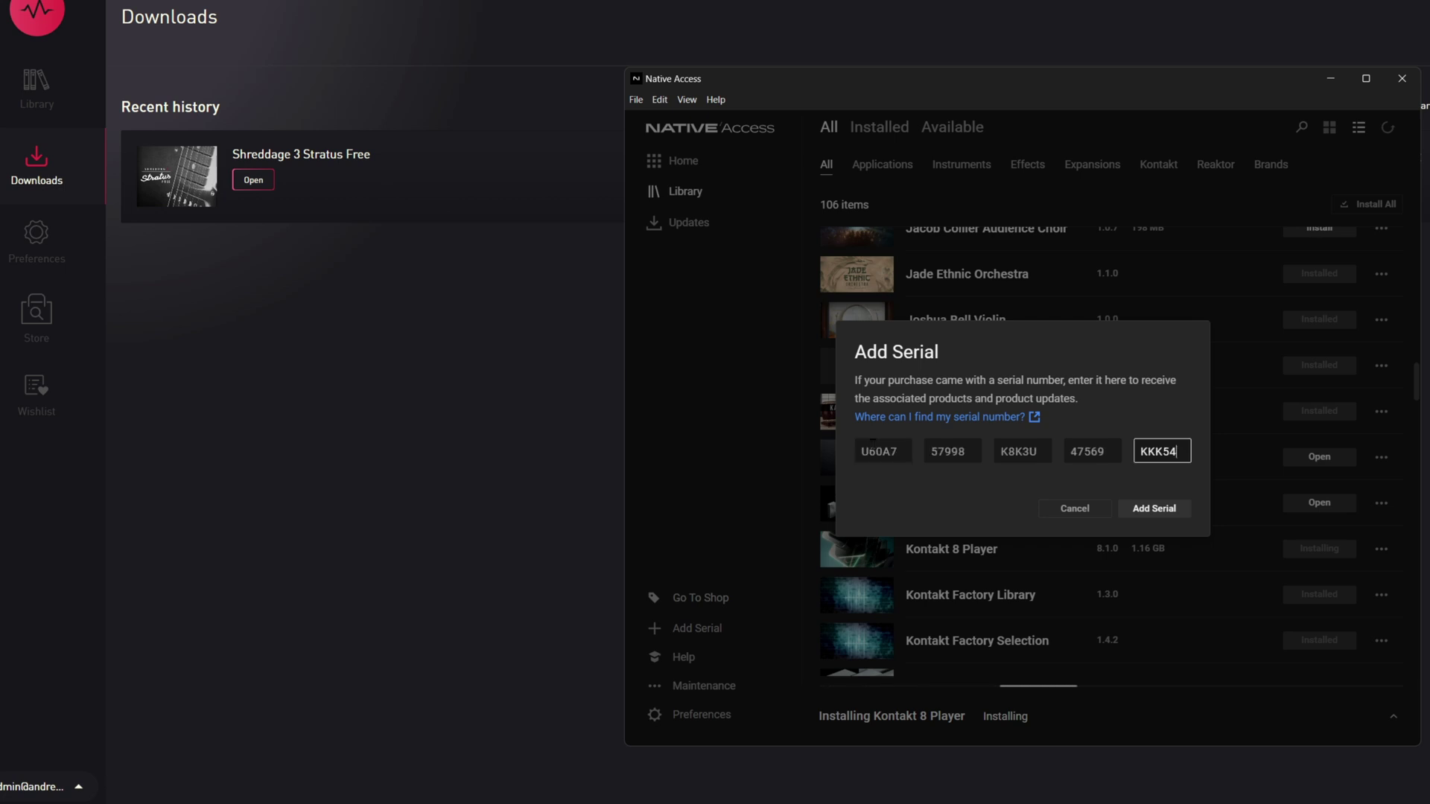
left_click(1158, 510)
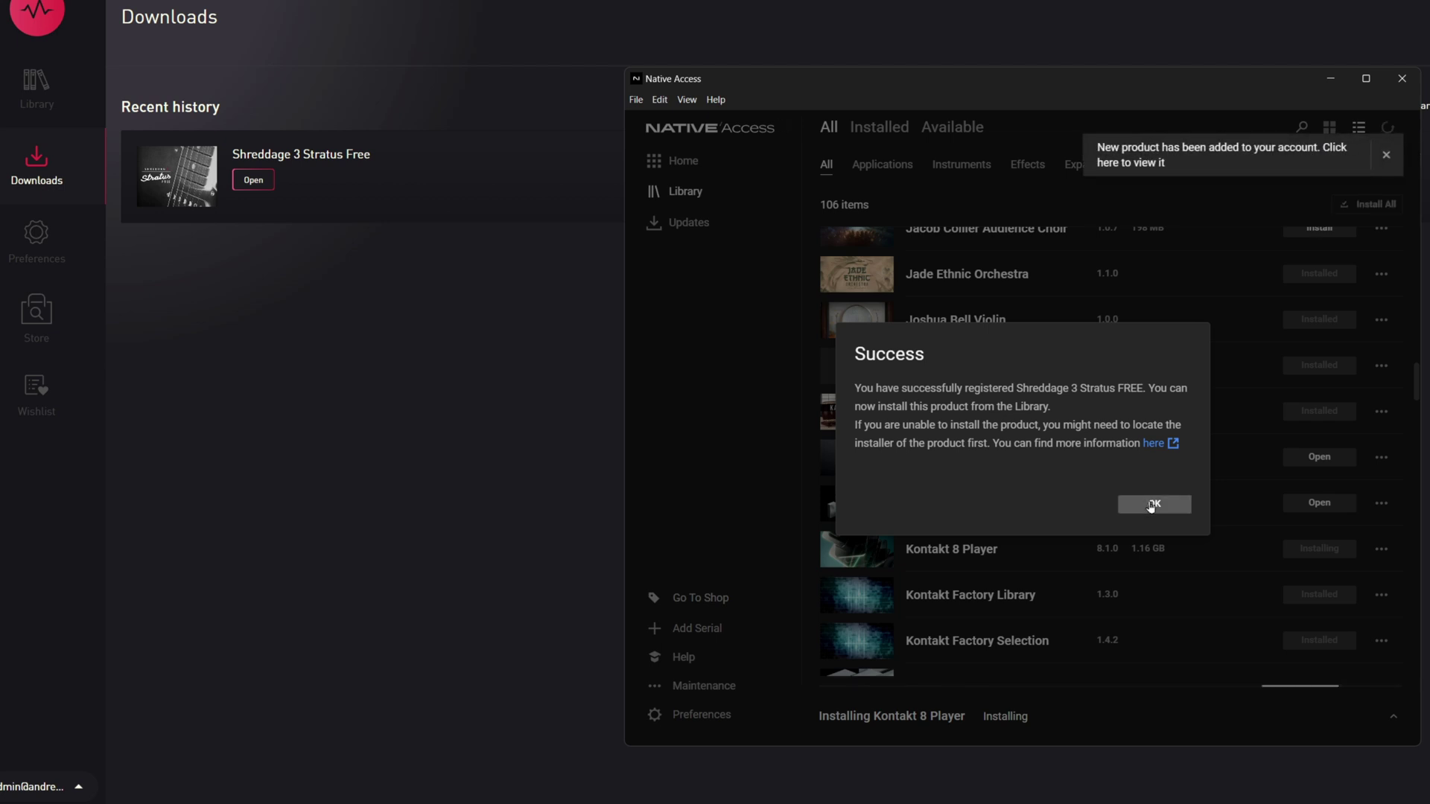
left_click(1151, 505)
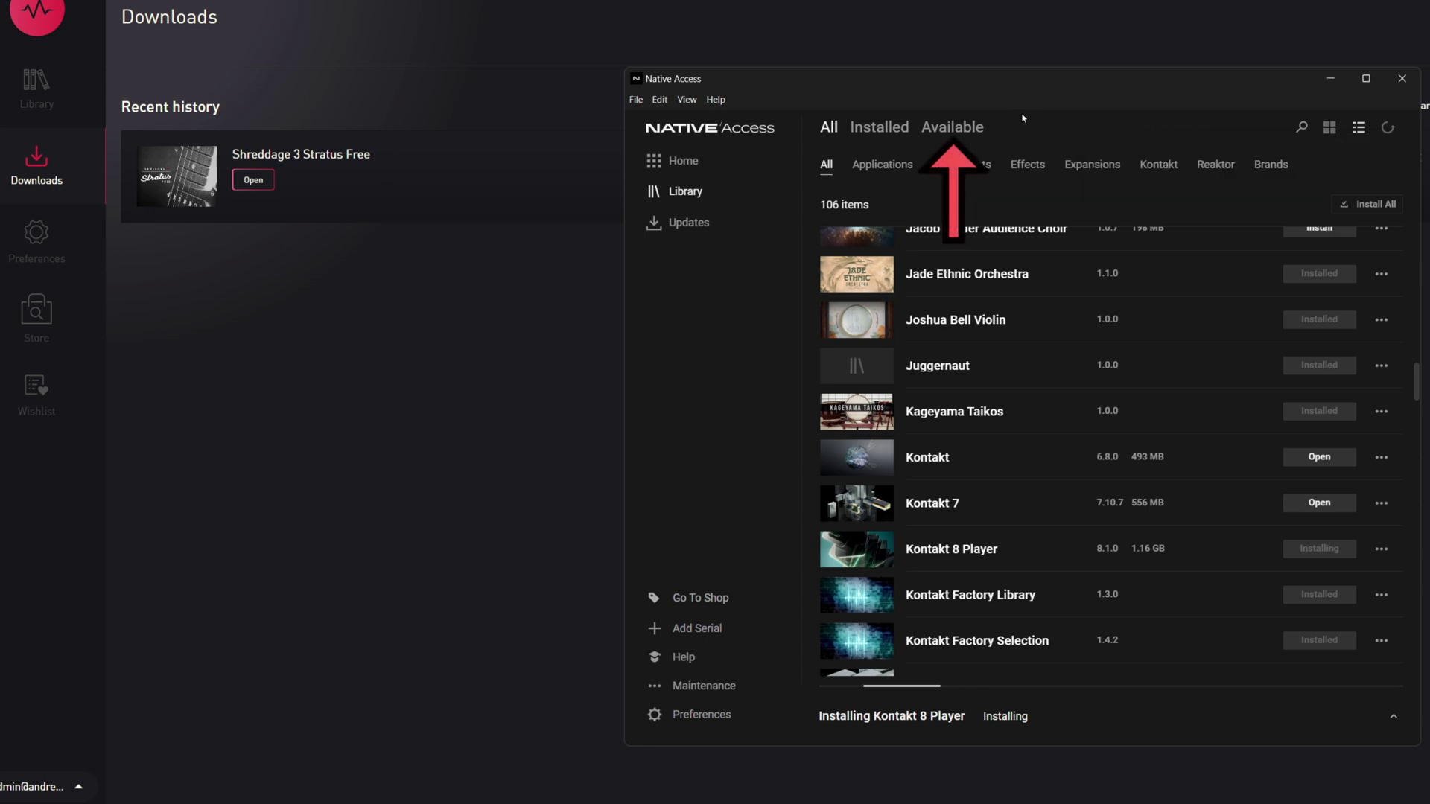
Refresh the Available products list to show Shreddage 3 Stratus FREE.
left_click(957, 127)
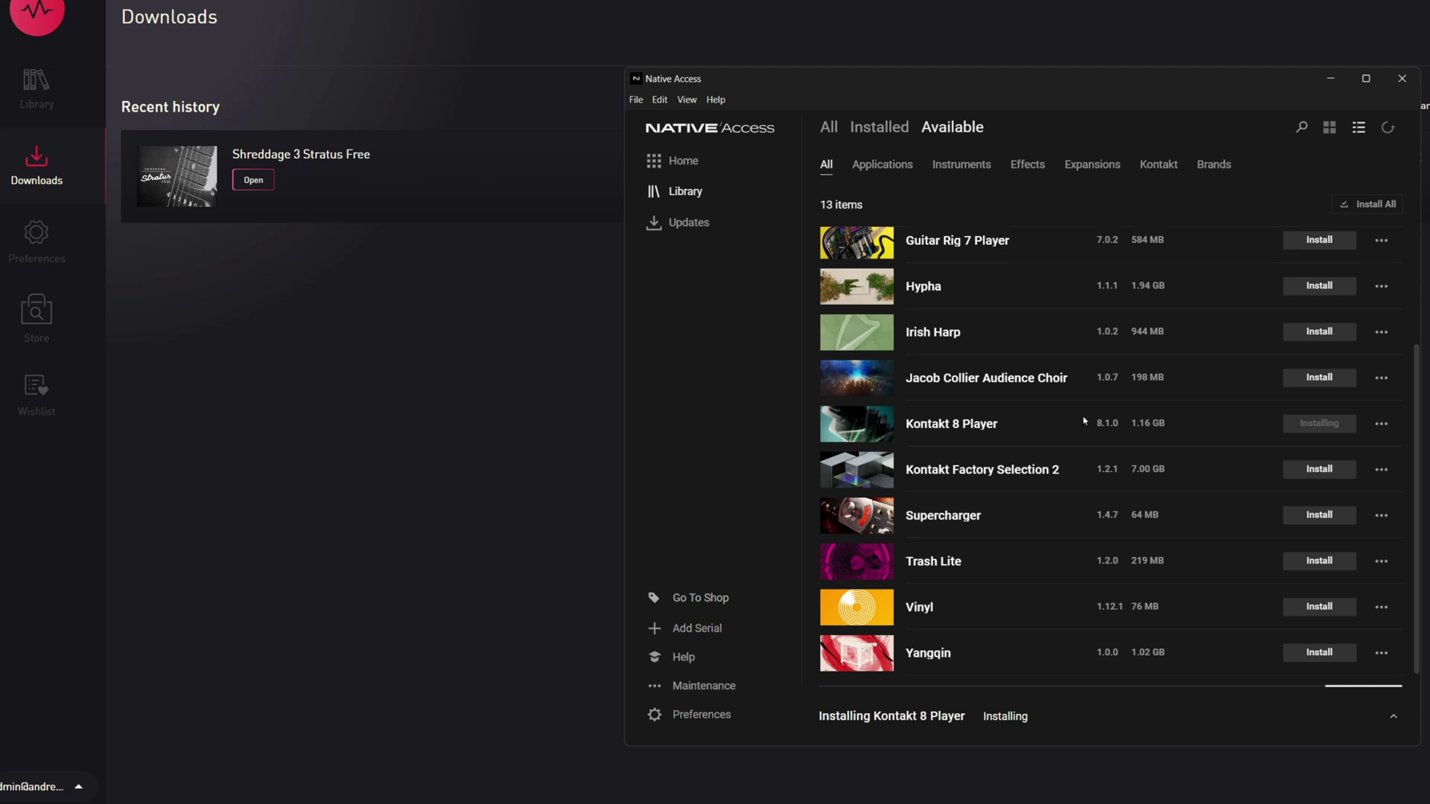
left_click(1390, 127)
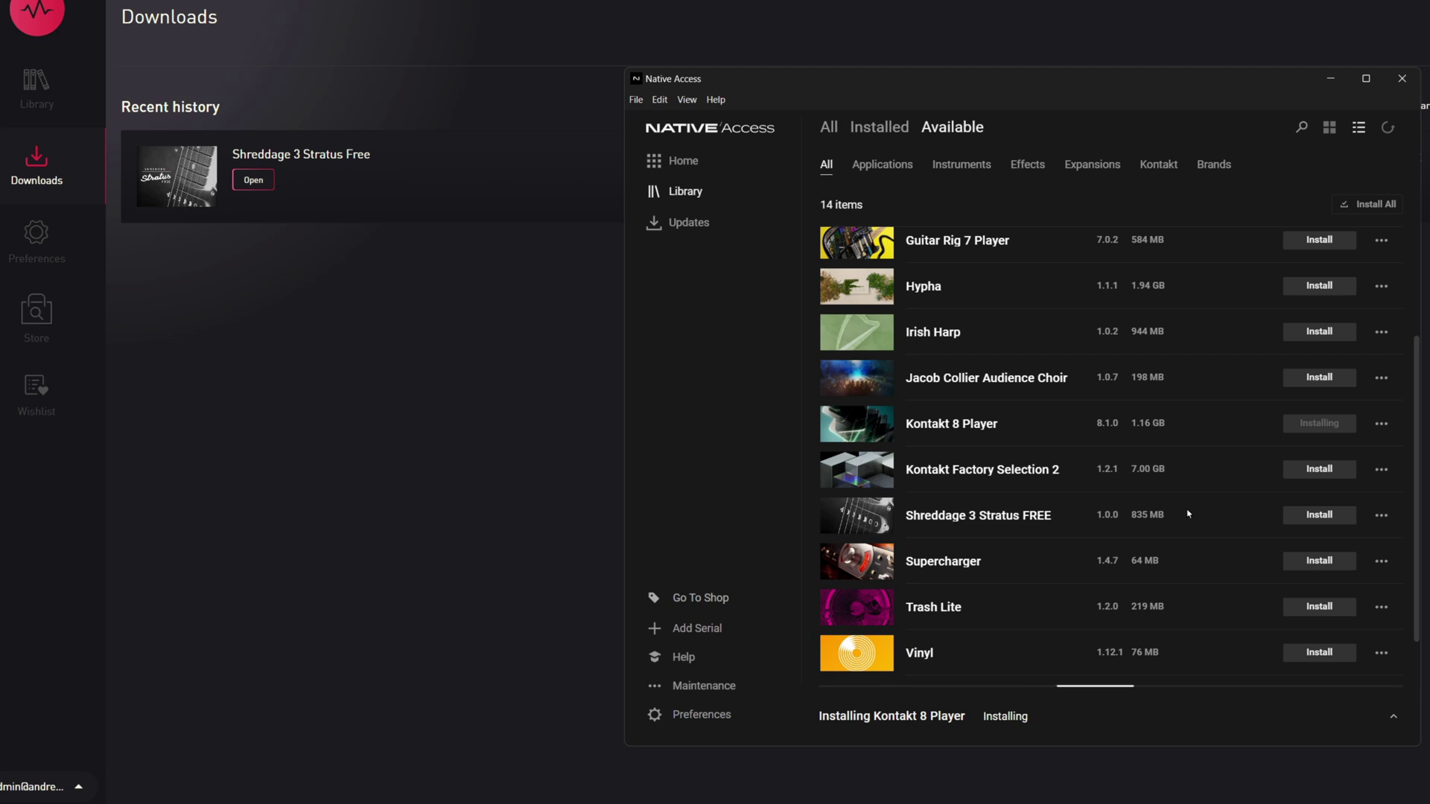
scroll(1189, 514, "down", 1)
Locate the library in its Shreddage 3 Stratus Free folder and confirm to finish installing.
left_click(1382, 471)
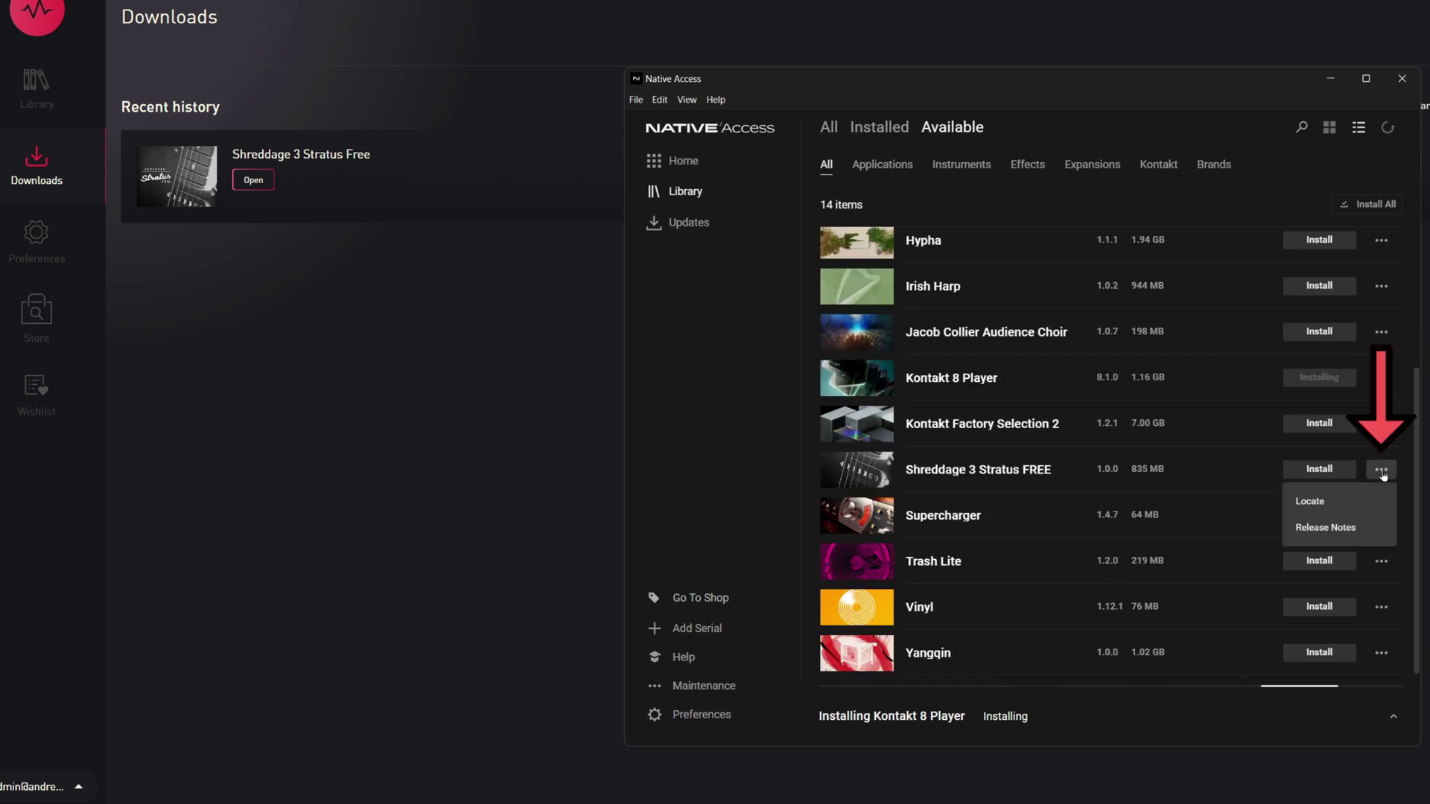
left_click(1318, 501)
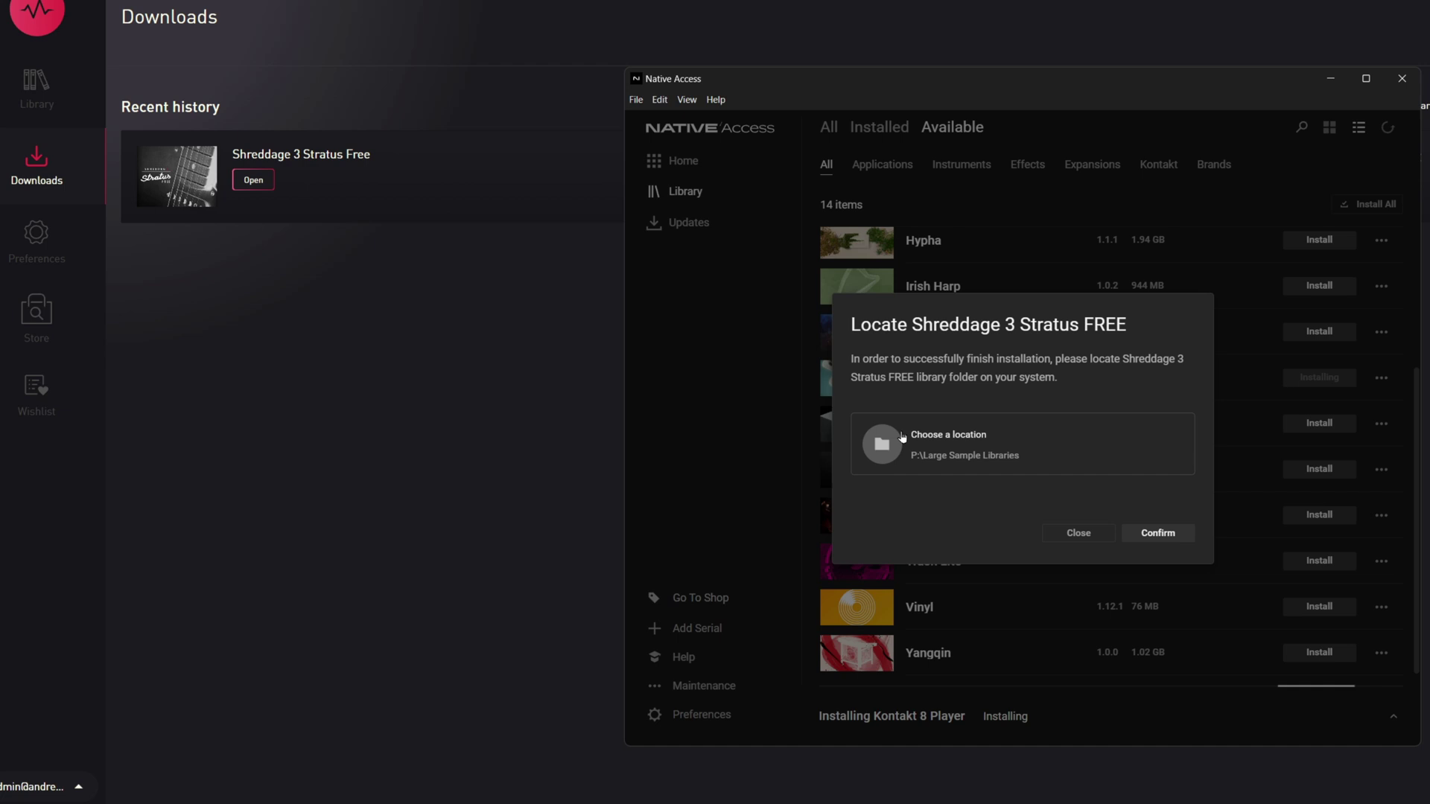
left_click(927, 445)
left_click(253, 85)
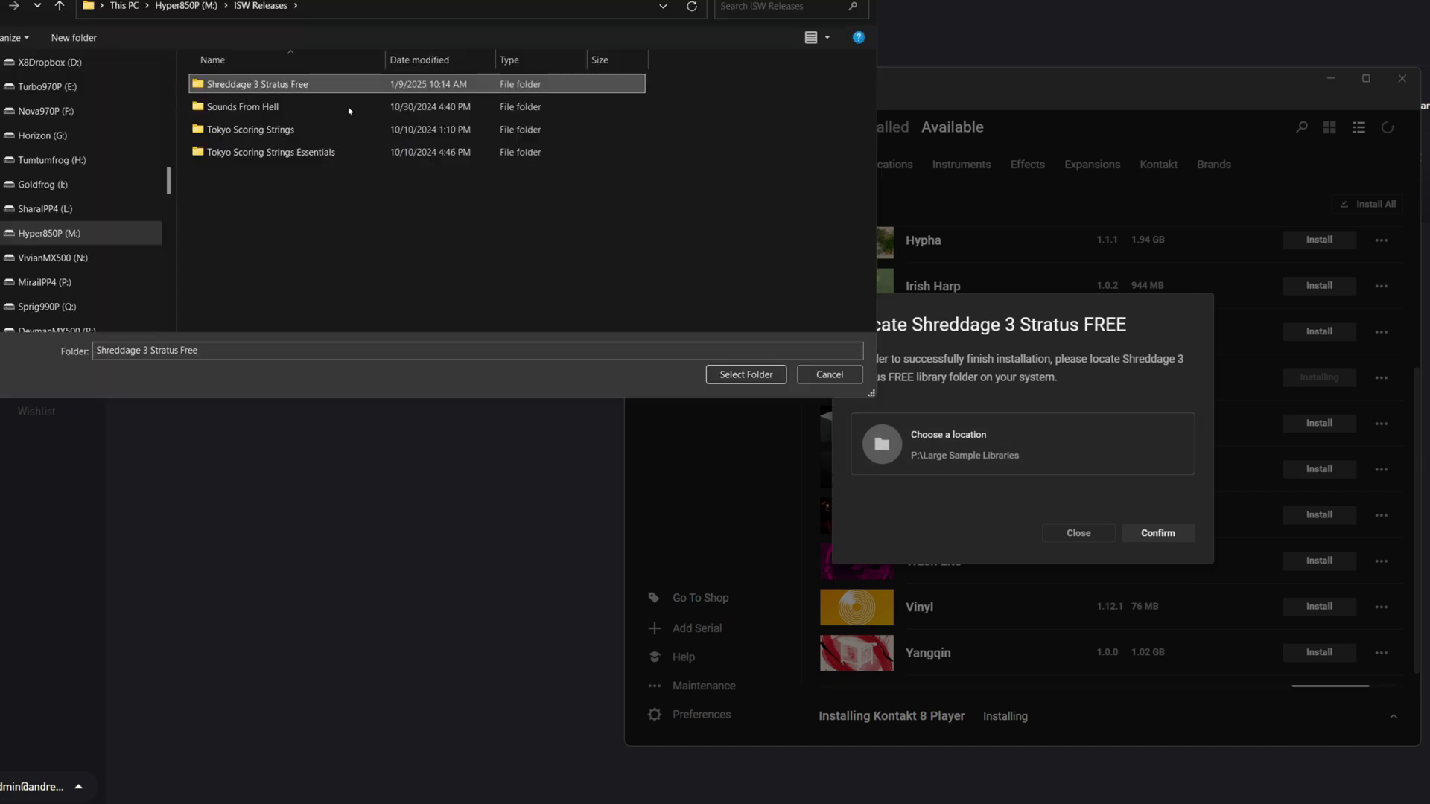
left_click(749, 377)
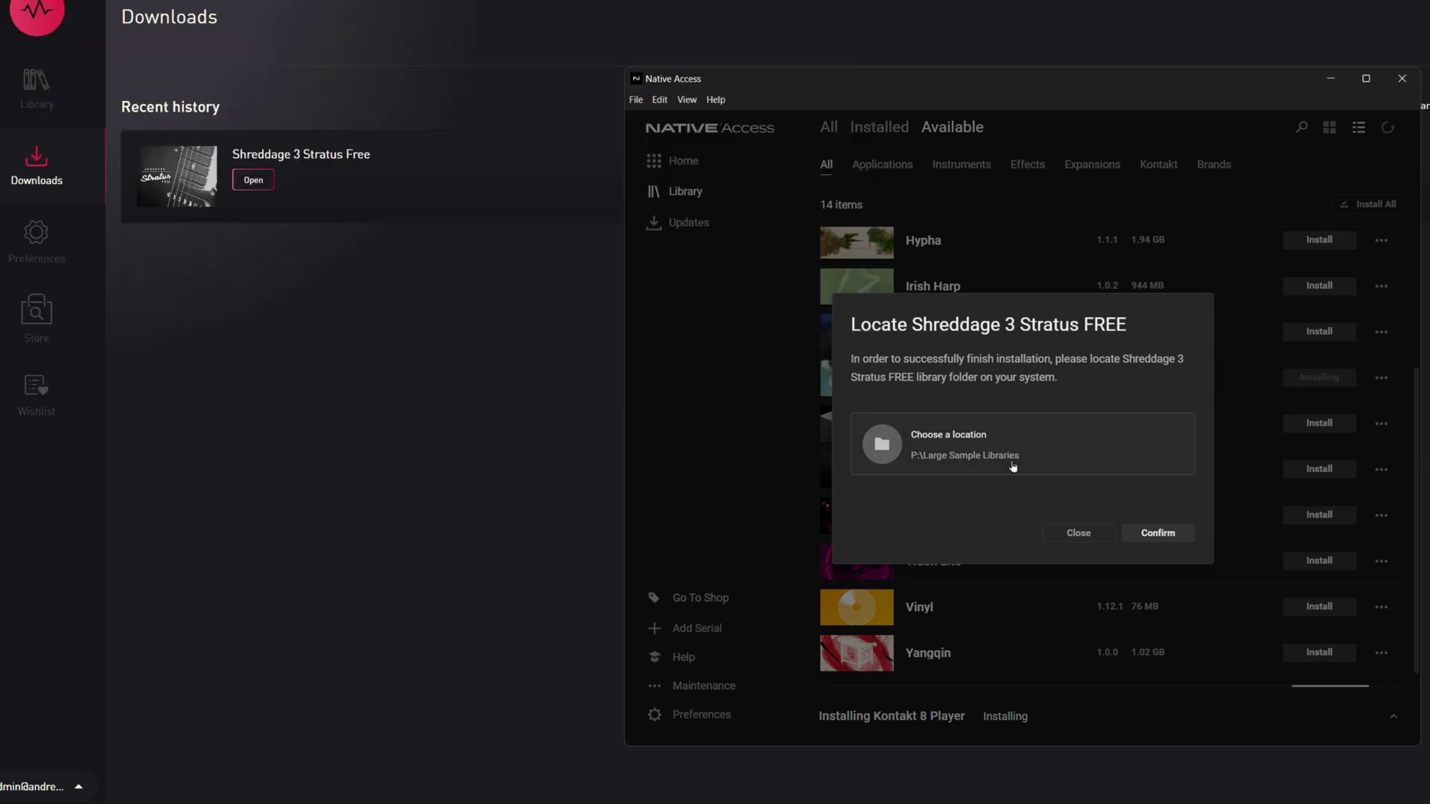
left_click(1163, 535)
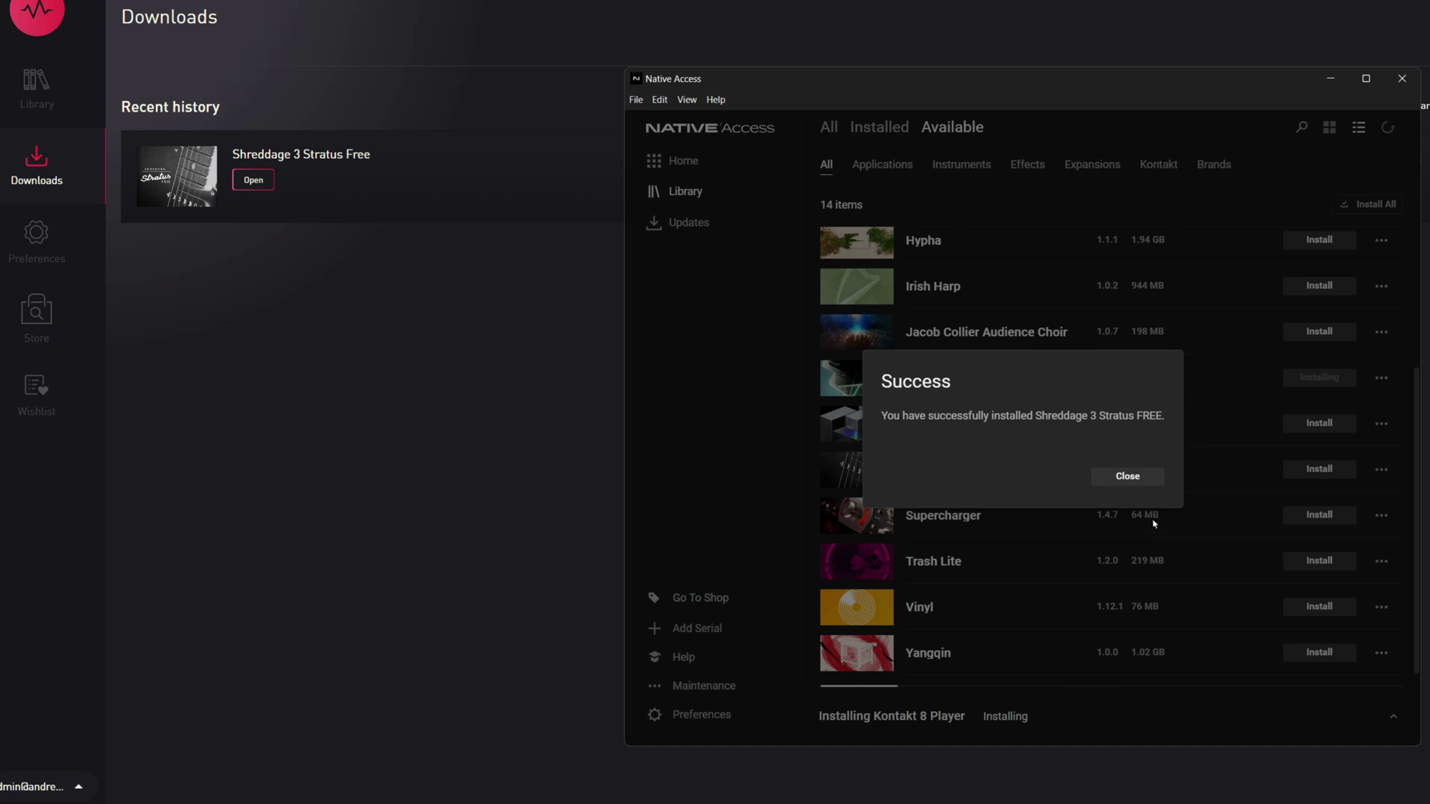
left_click(1125, 477)
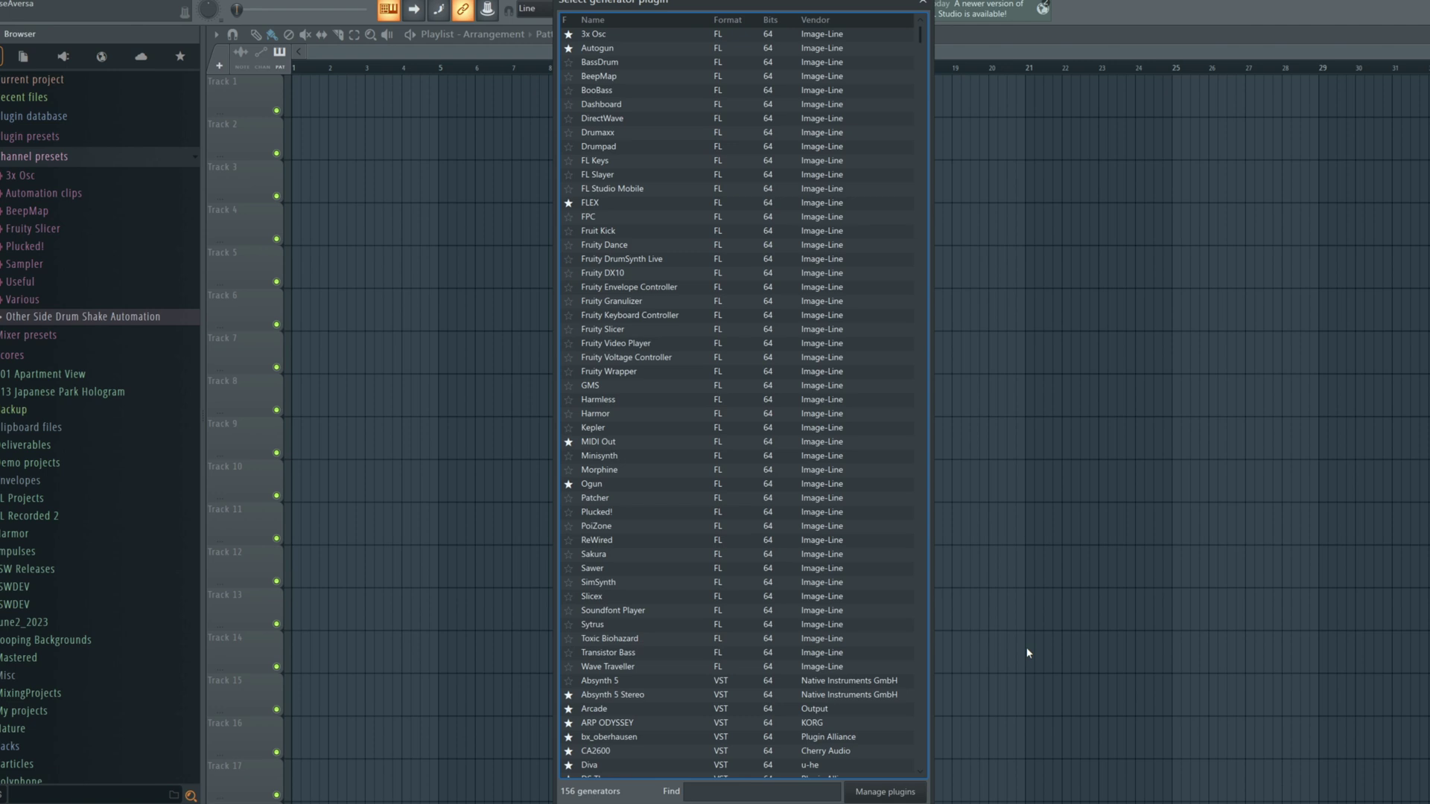
Filter the generator plugins by 'Kontakt' and load Kontakt 7.
left_click(756, 780)
type("Kontakt")
left_click(592, 91)
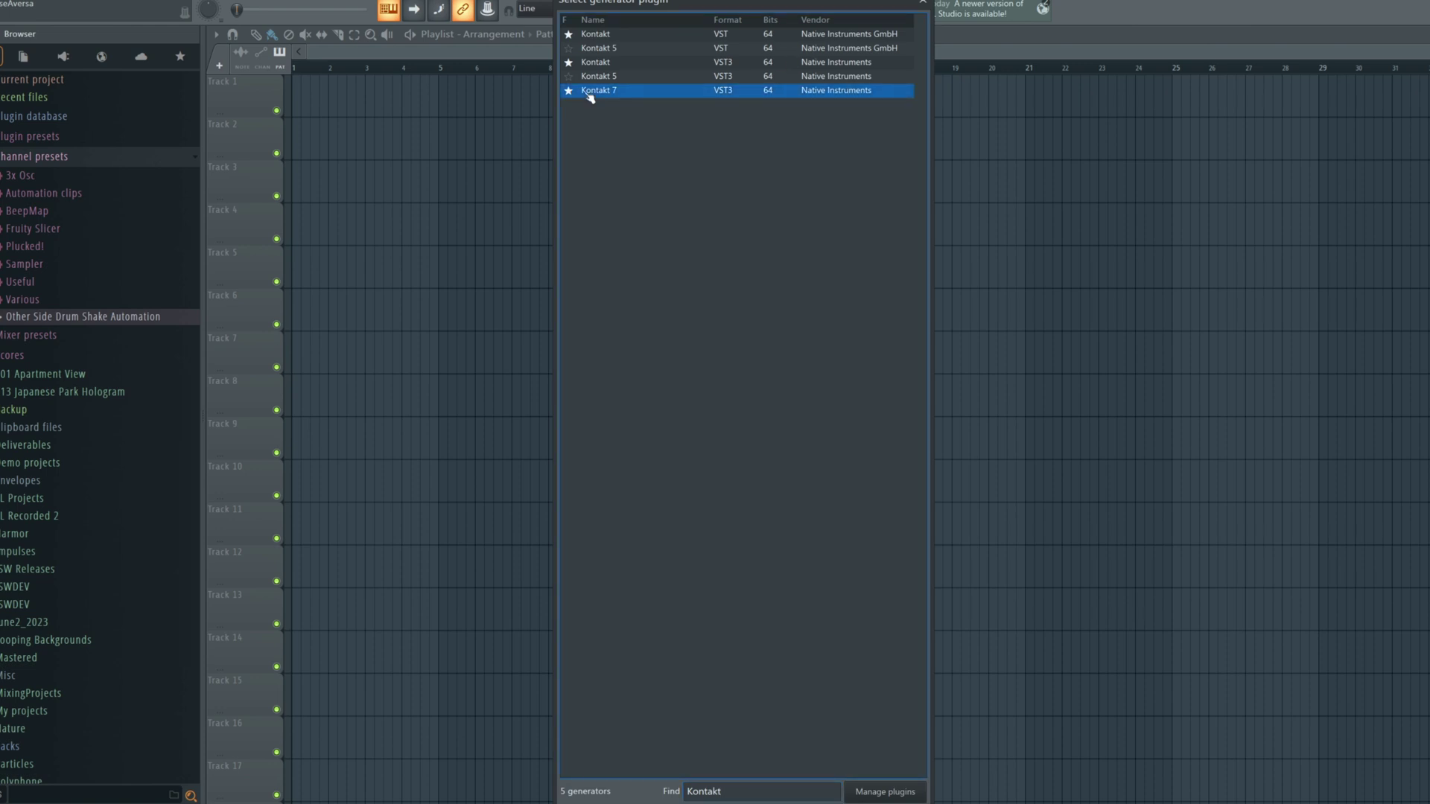
double_click(592, 91)
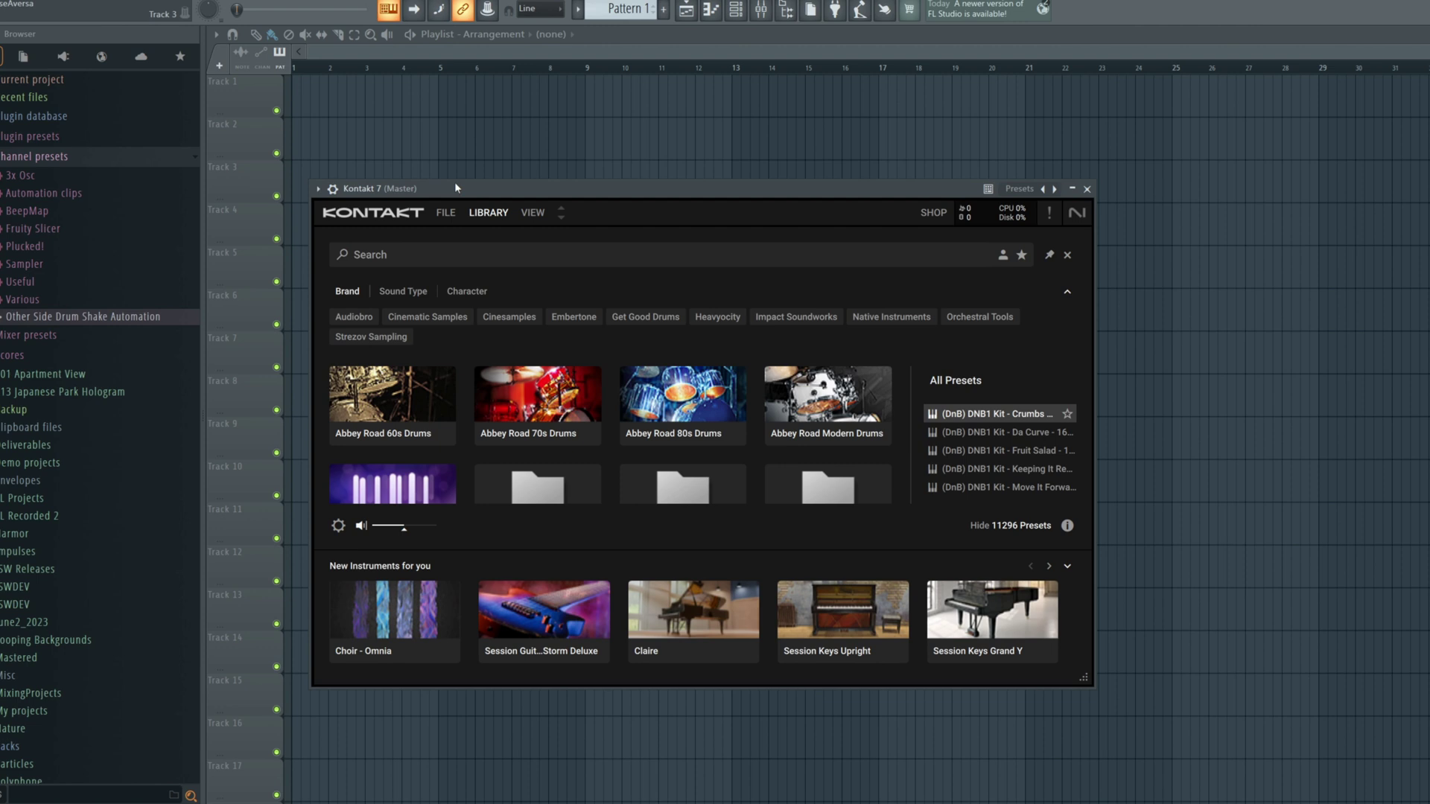
Switch Kontakt 7 to the rack view with library browser and enlarge its window.
left_click_drag(456, 187, 476, 72)
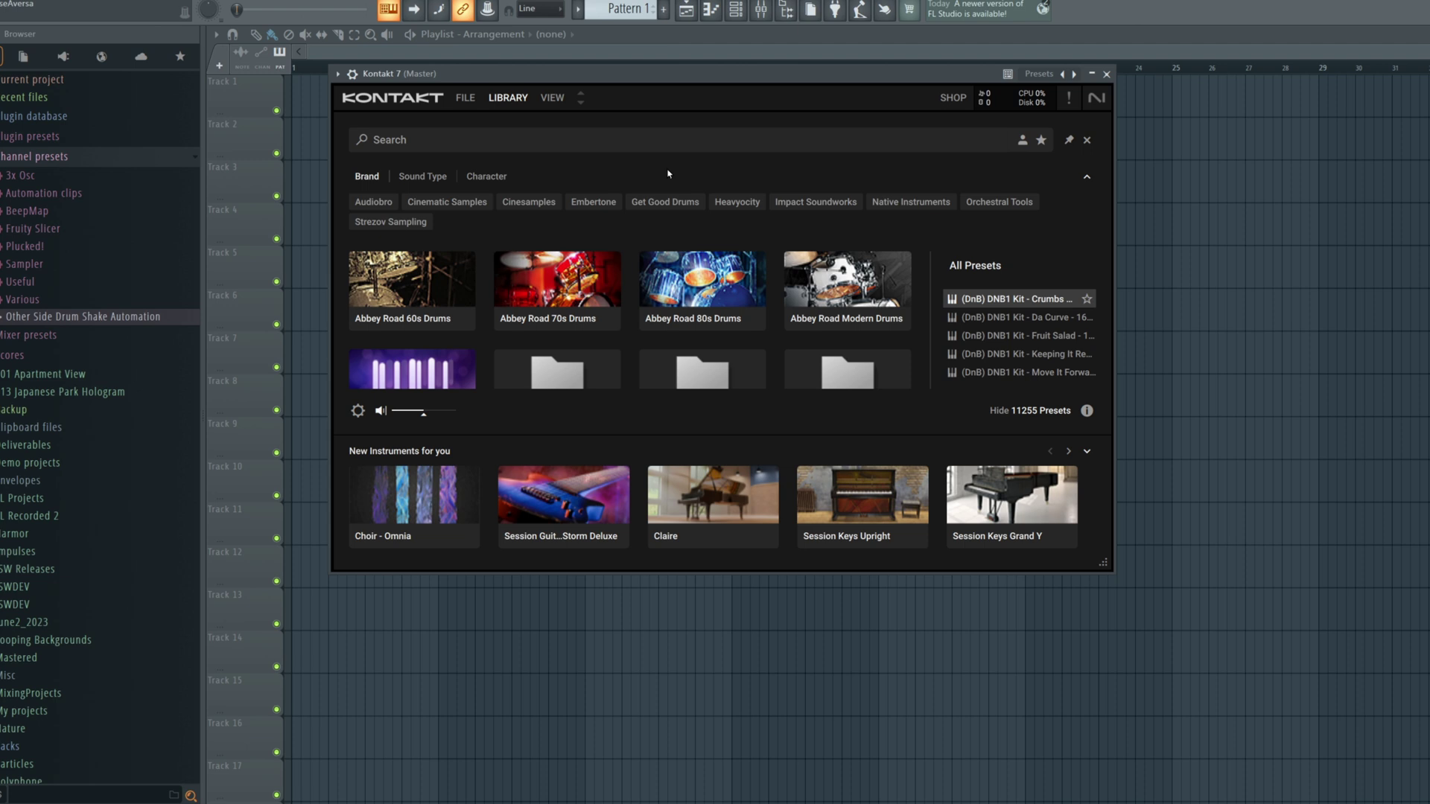
left_click(552, 97)
left_click(571, 119)
left_click(393, 97)
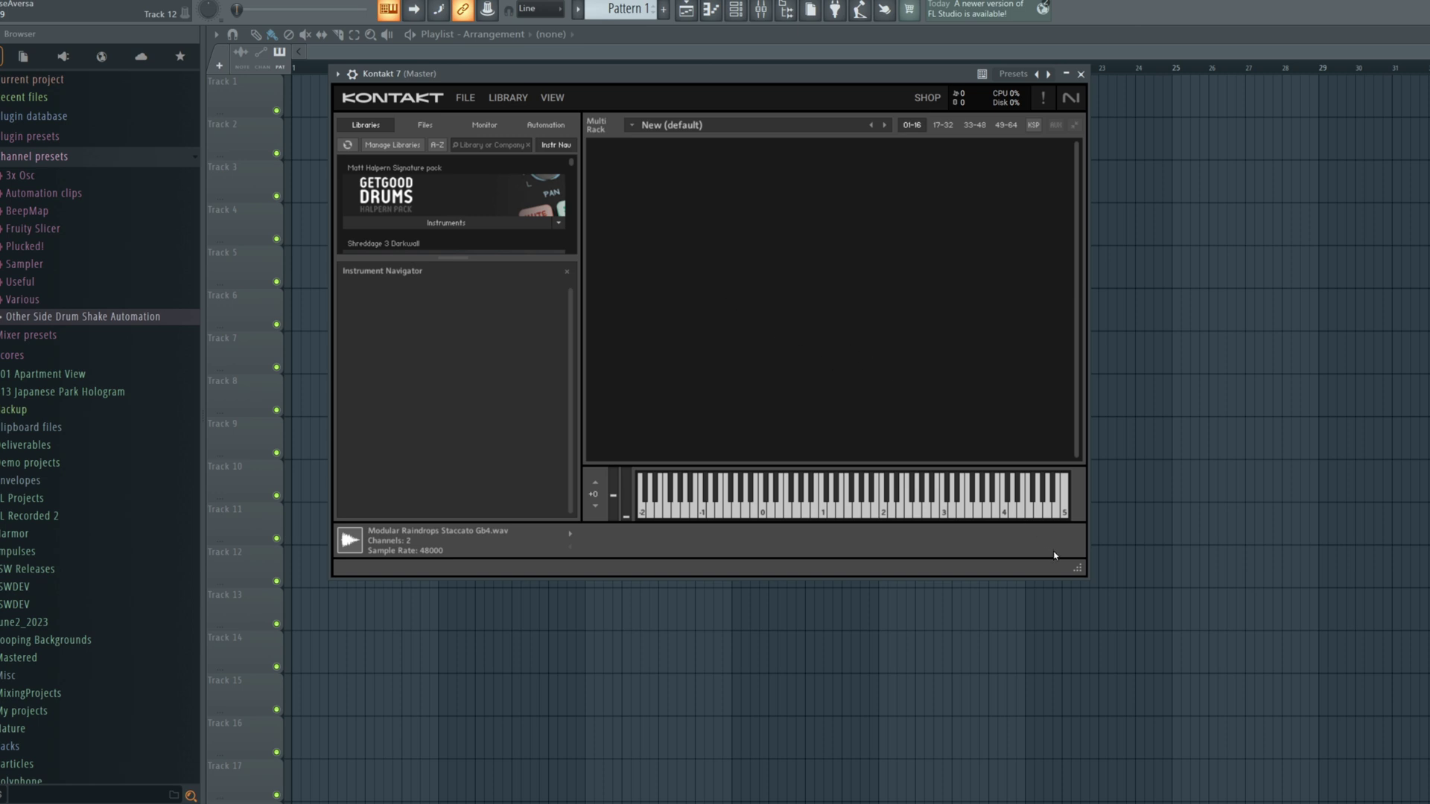
left_click_drag(1077, 568, 1248, 796)
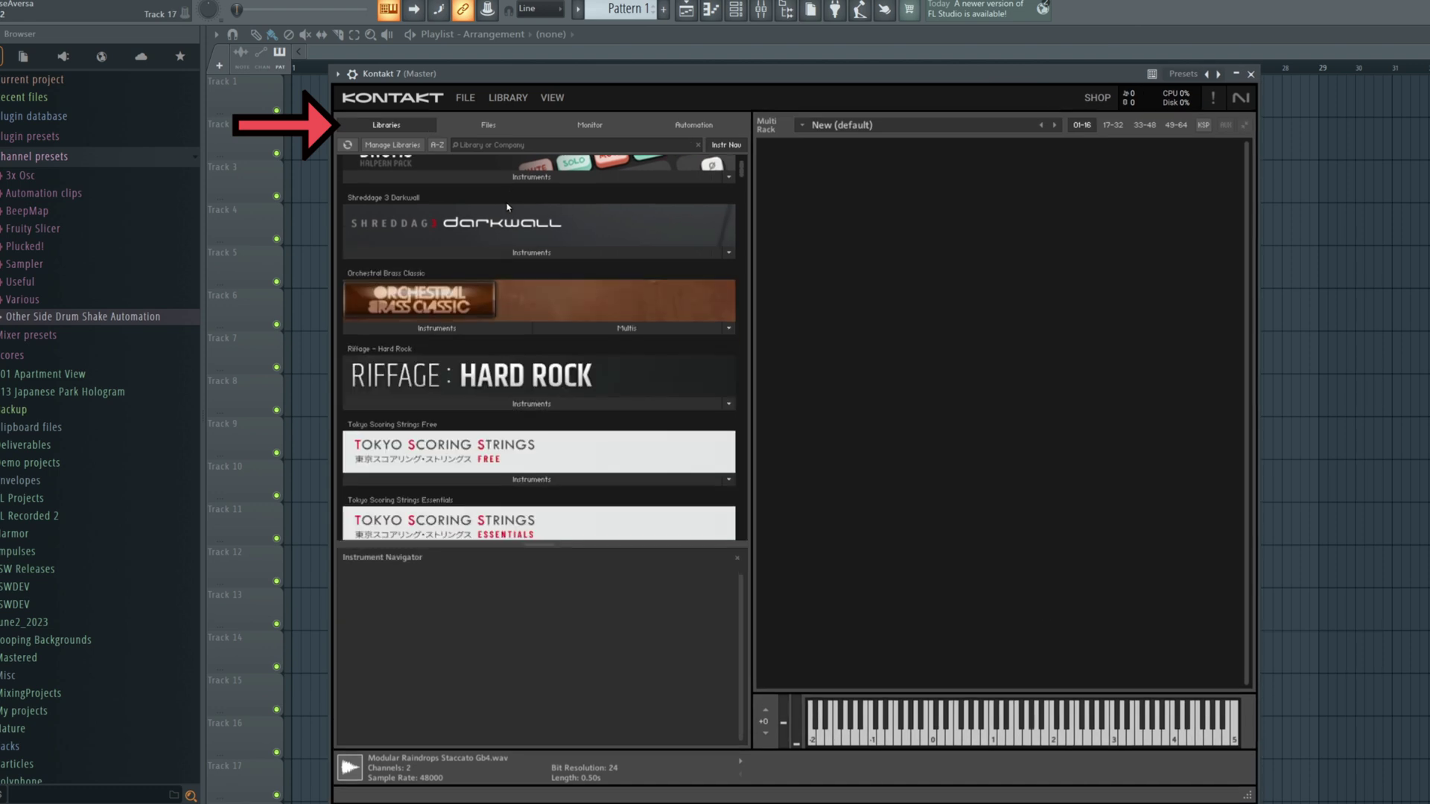
Search the Libraries for 'Stratus F' and select Shreddage 3.5 Stratus FREE.nki under Instruments.
scroll(508, 207, "down", 3)
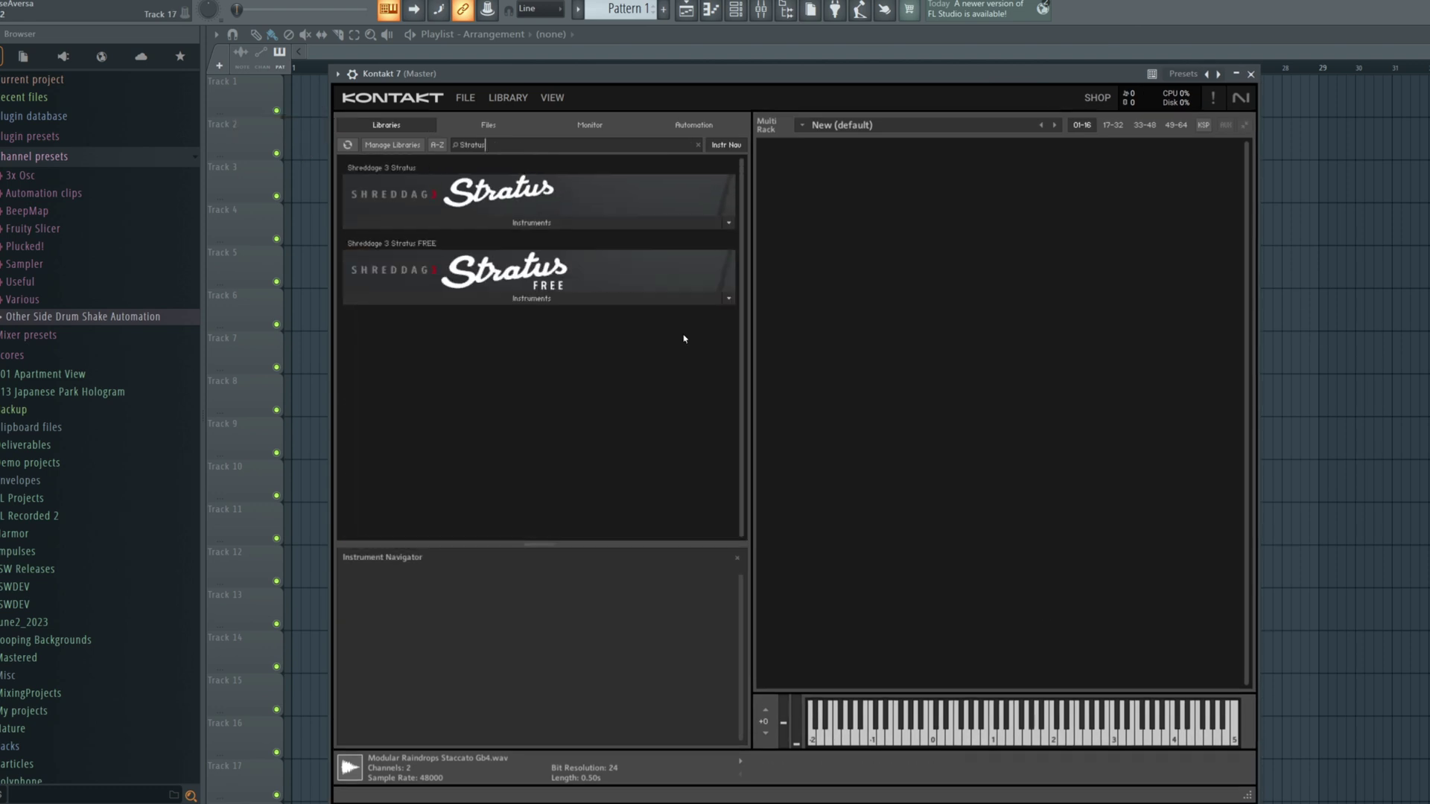
type("F")
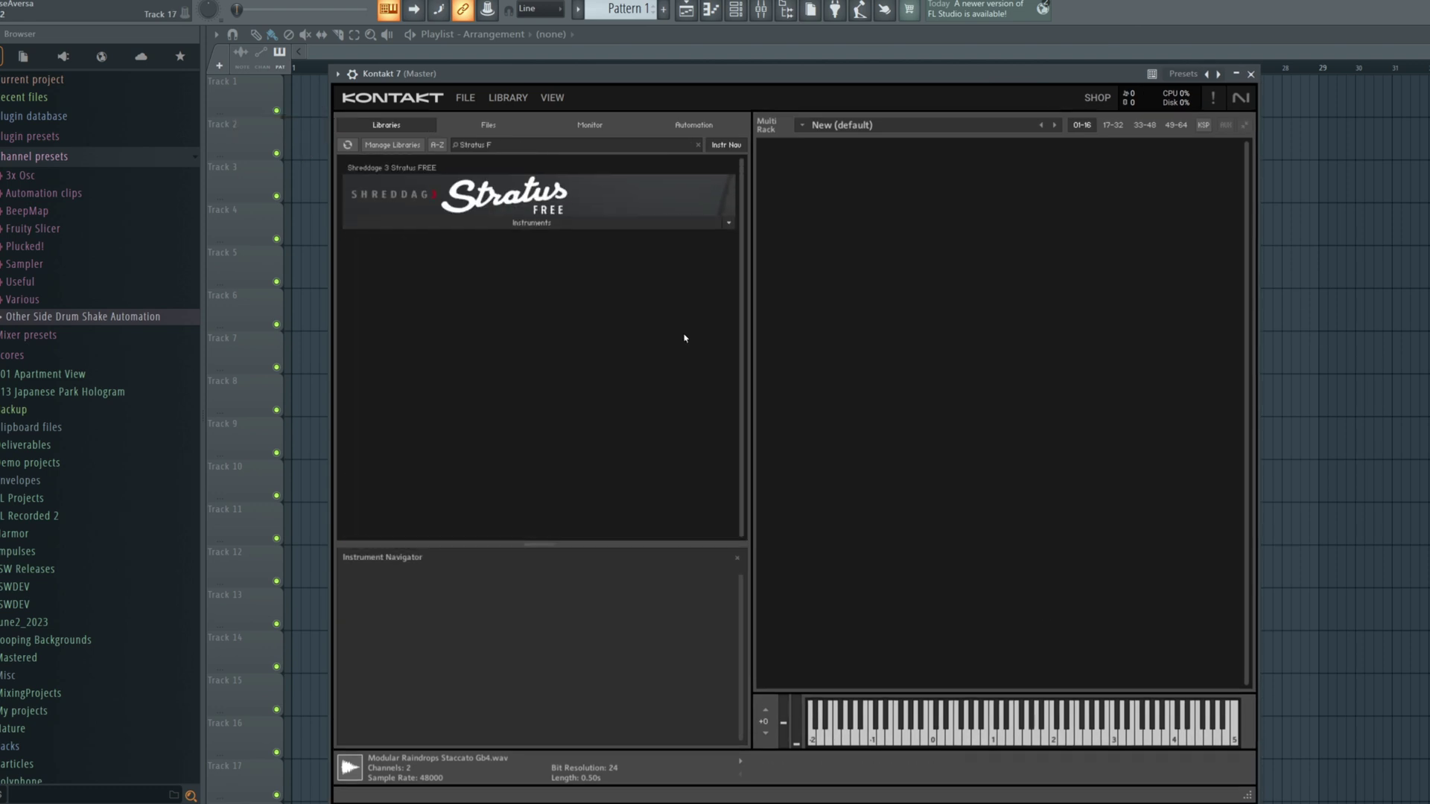
left_click(532, 225)
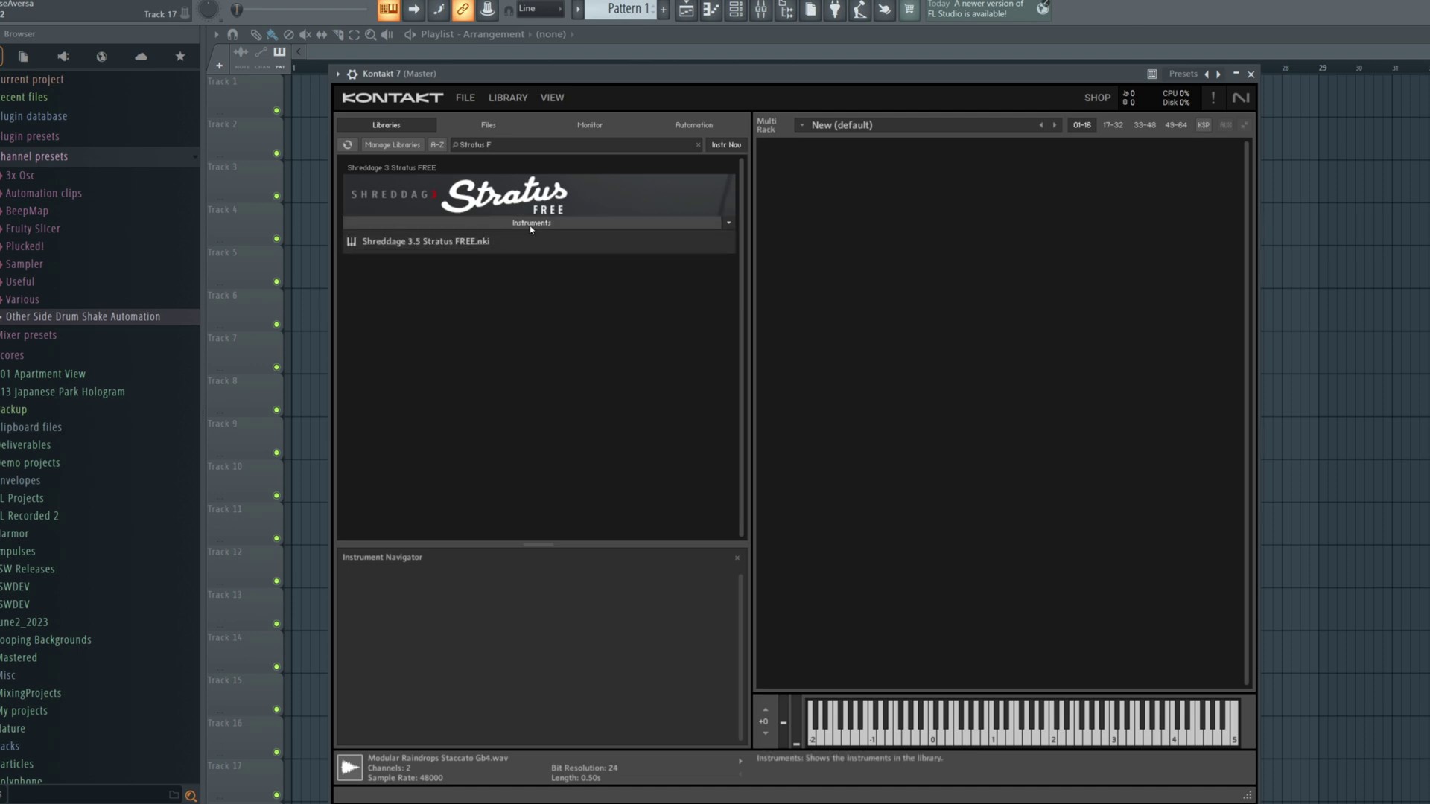
left_click(459, 242)
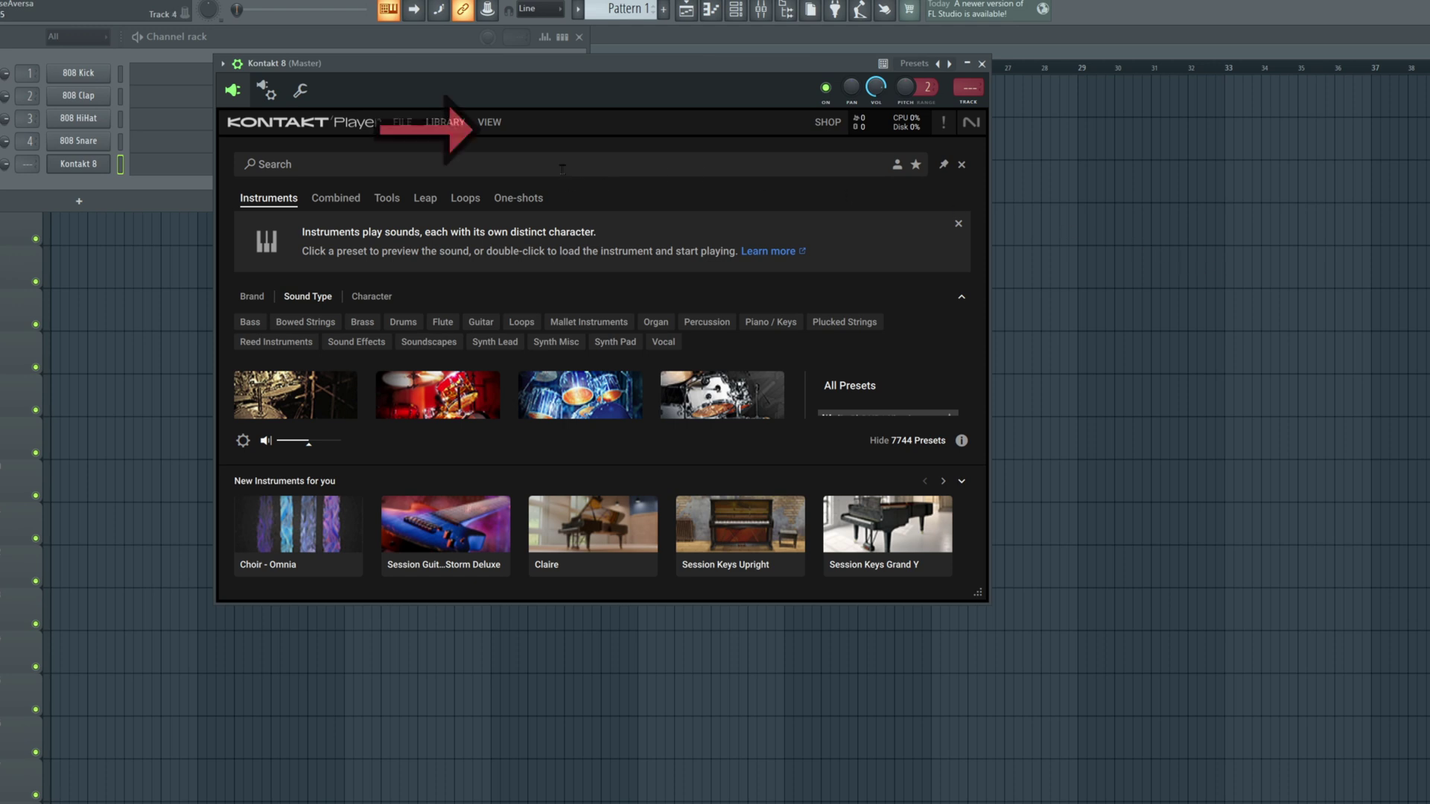
Switch Kontakt 8 Player to the classic rack and browser layout.
left_click(492, 123)
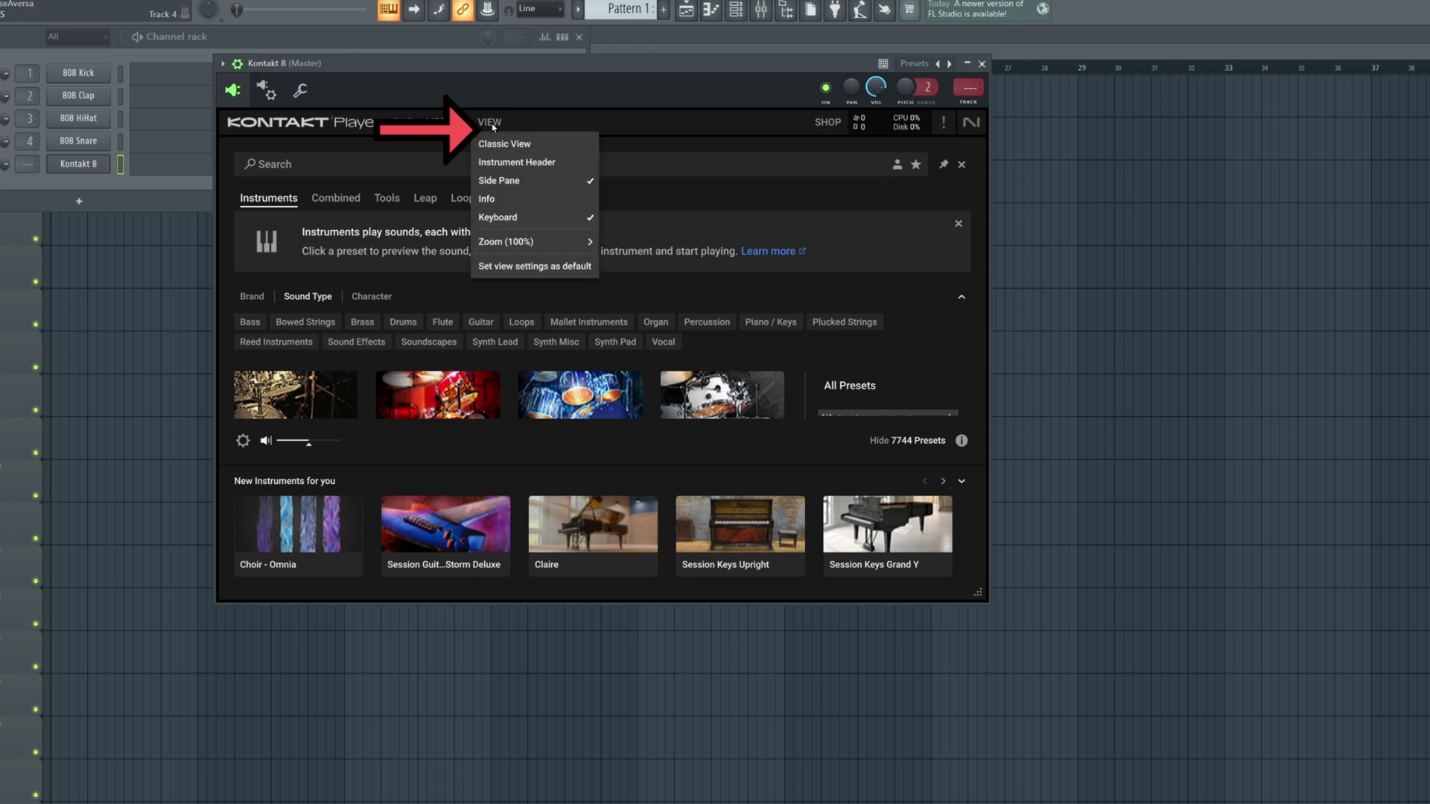
left_click(429, 146)
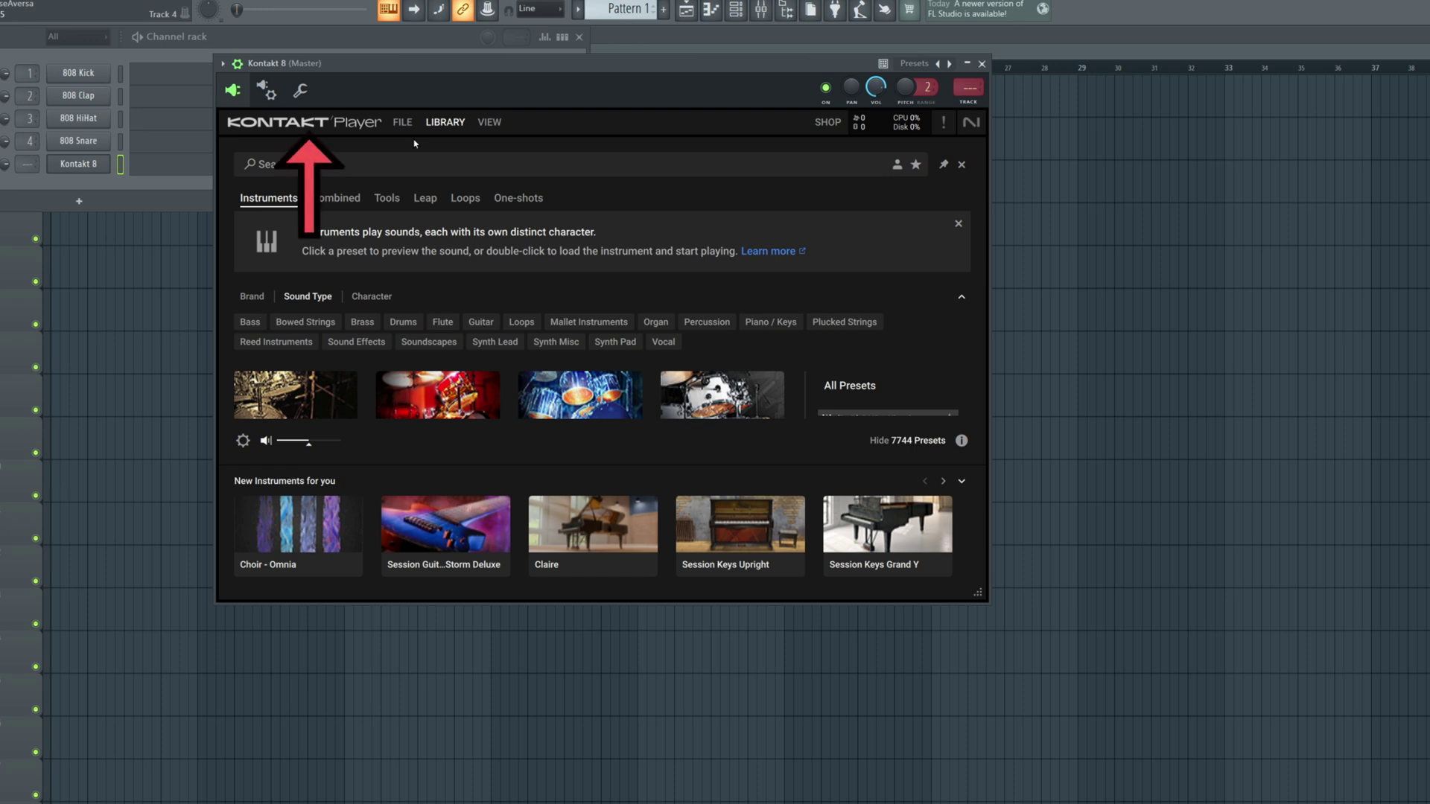
left_click(291, 126)
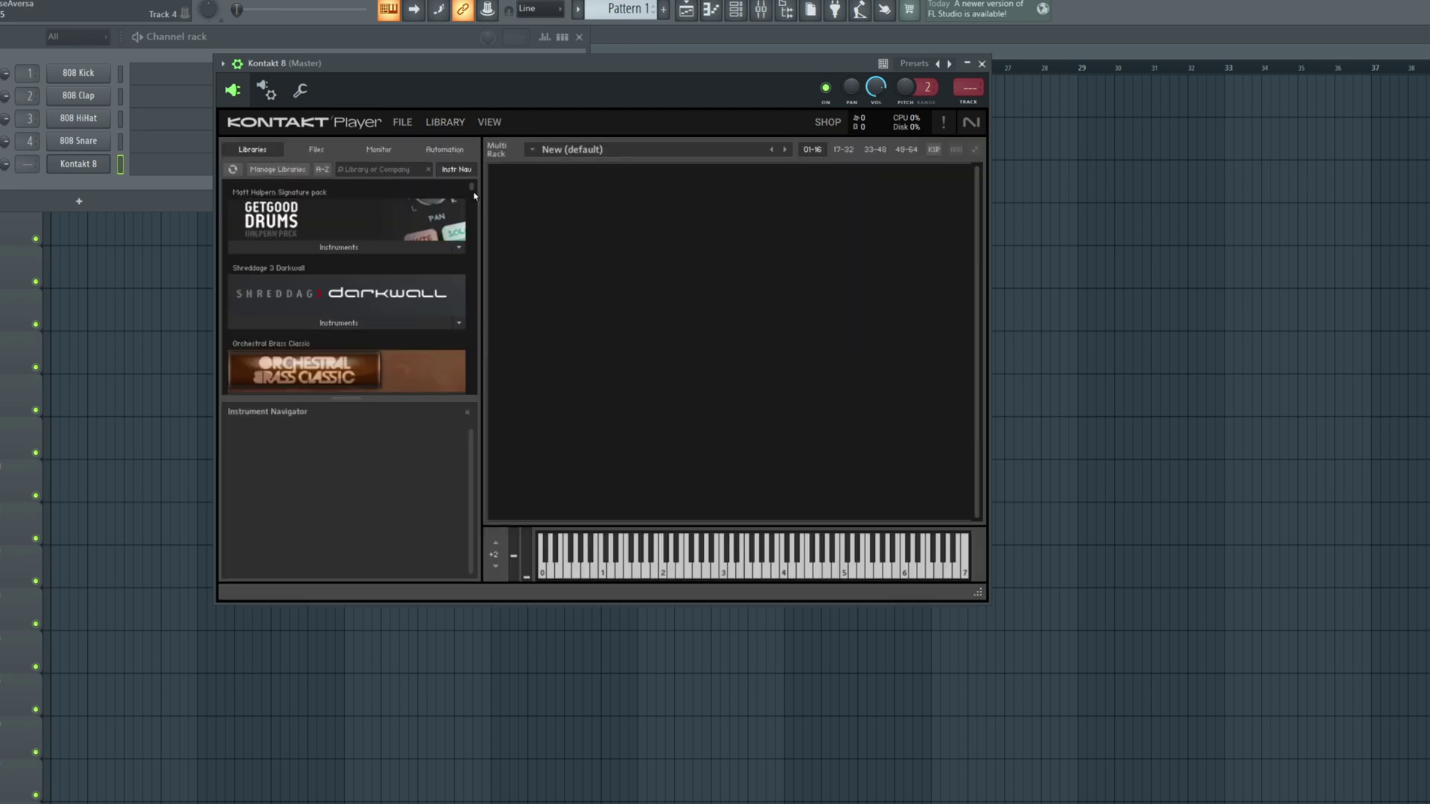
mouse_move(472, 192)
left_mouse_down()
mouse_move(473, 227)
mouse_move(472, 186)
left_mouse_up()
Search 'stratus fr', drag Shreddage 3.5 Stratus FREE.nki into the rack, and enlarge the window.
left_click(380, 169)
type("stra")
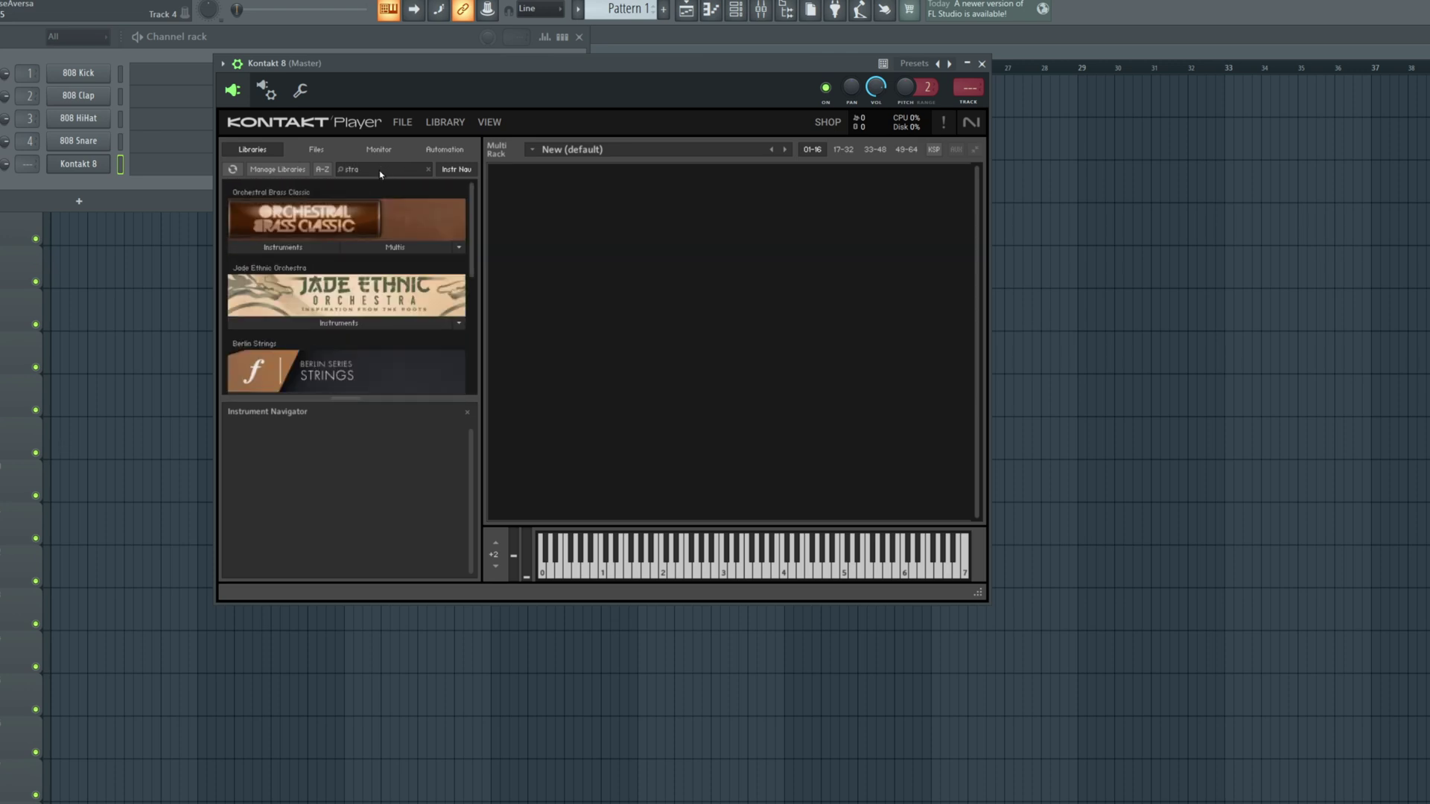
type("tus fr")
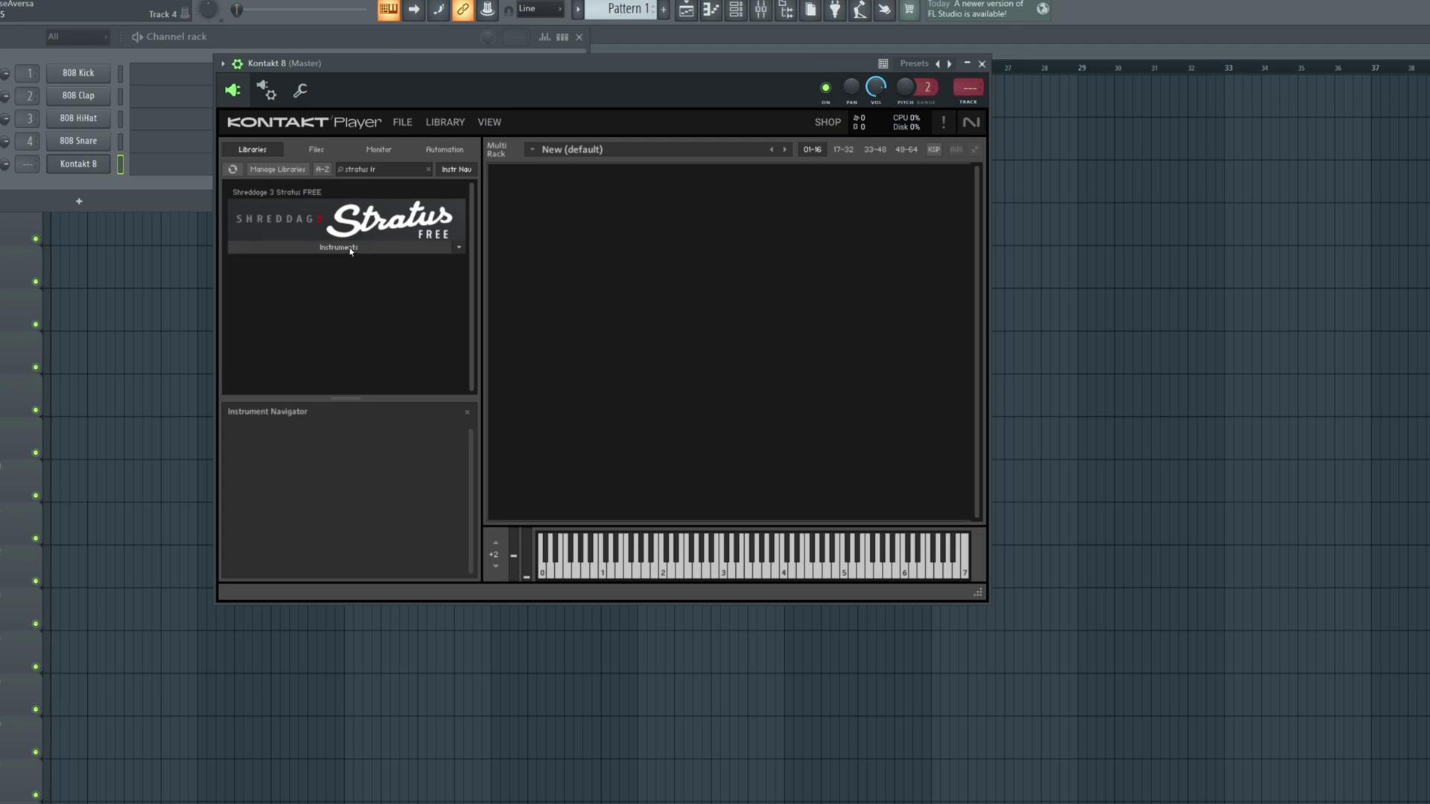
left_click(350, 250)
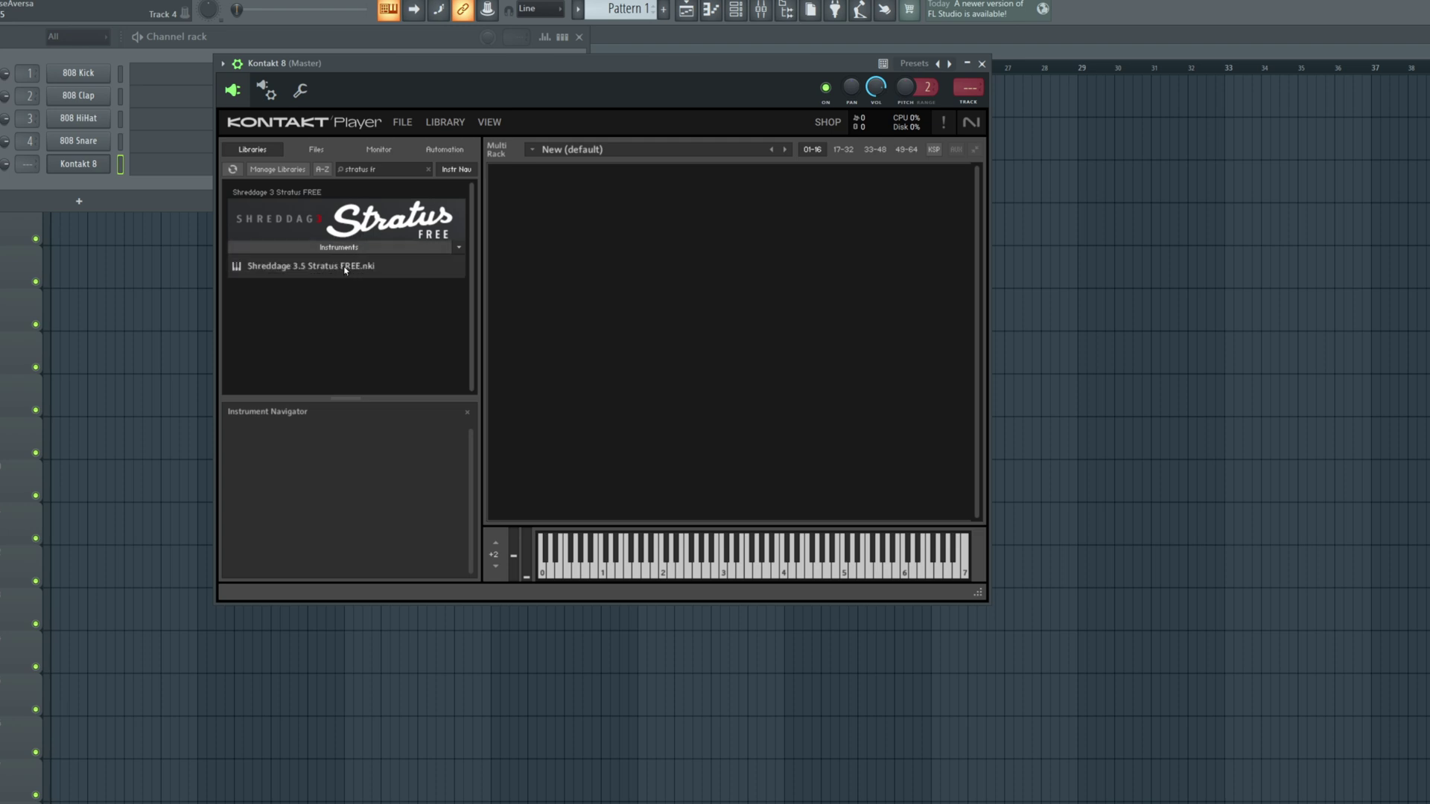
left_click_drag(543, 244, 582, 306)
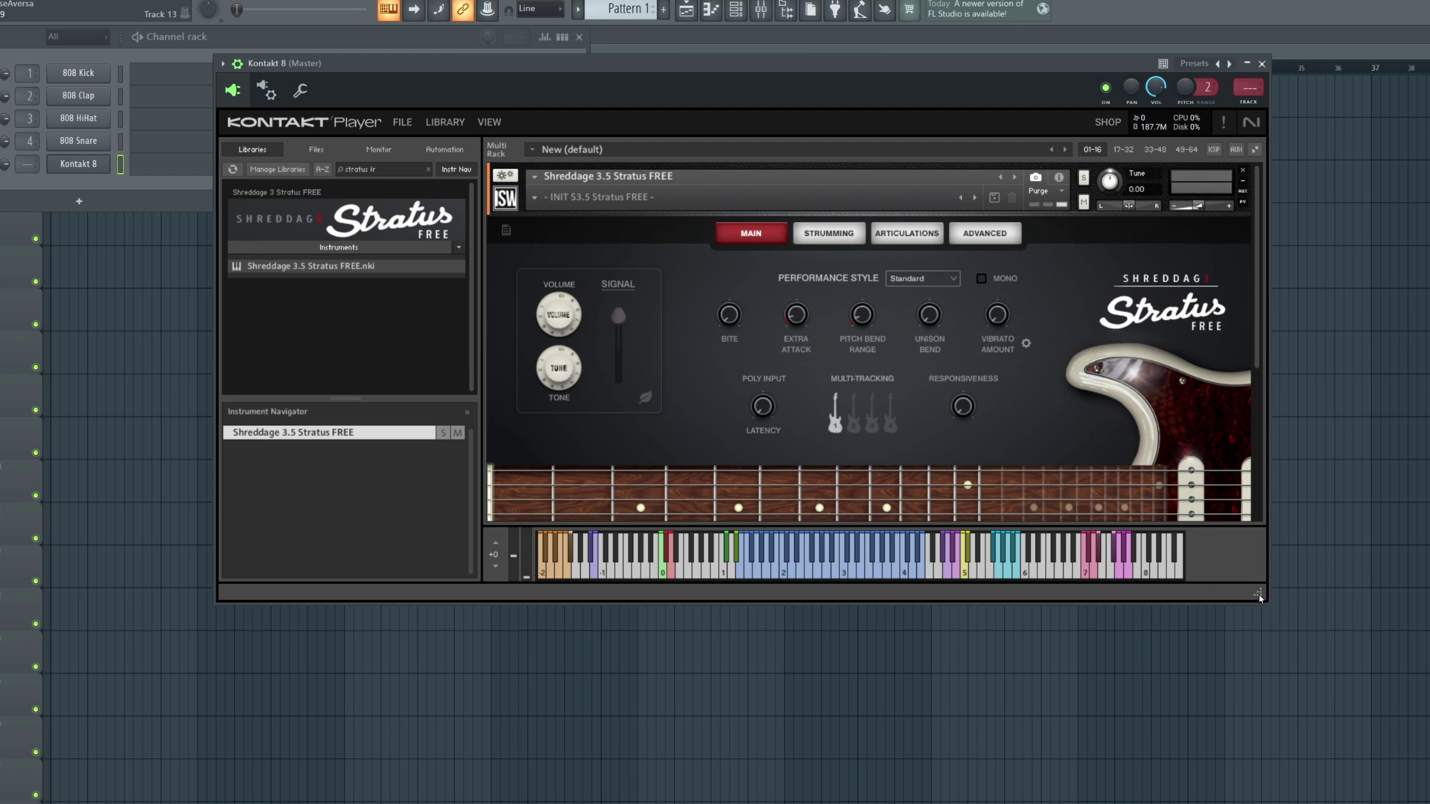
mouse_move(1262, 598)
left_mouse_down()
mouse_move(1256, 760)
mouse_move(1258, 600)
left_mouse_up()
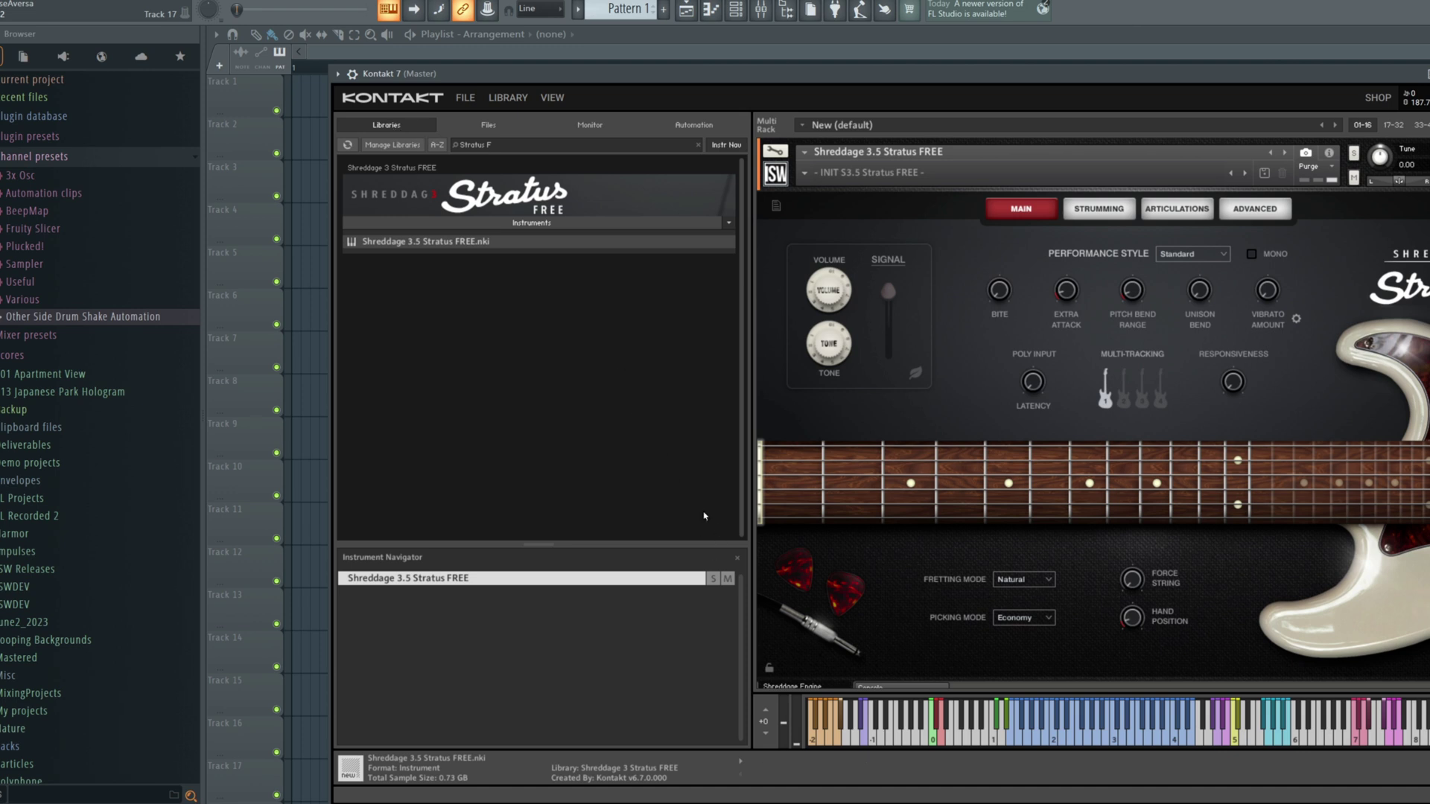
From the Files tab, drag Heritage Percussion.nki from Heritage Percussion > Instruments into the rack.
left_click(487, 127)
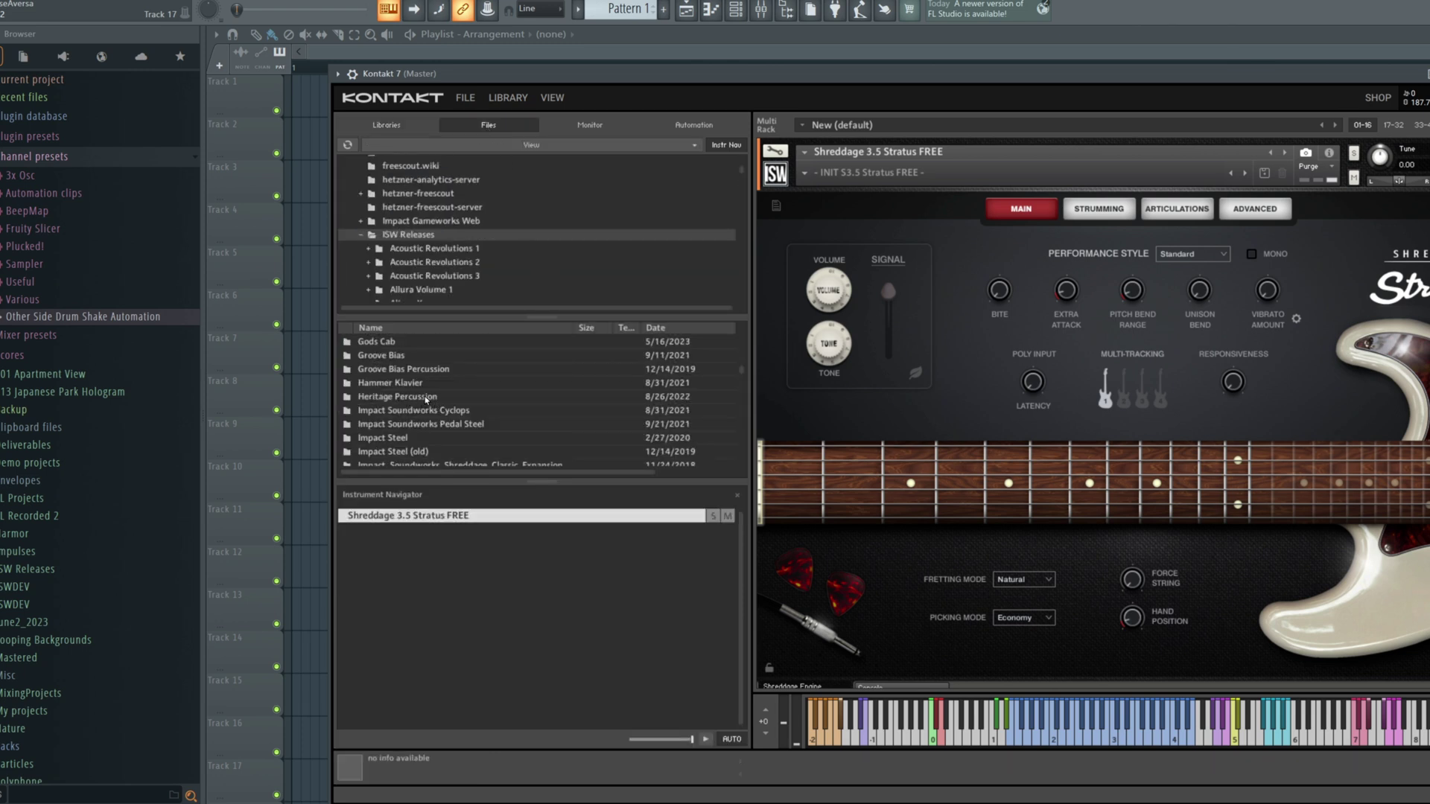
left_click(423, 400)
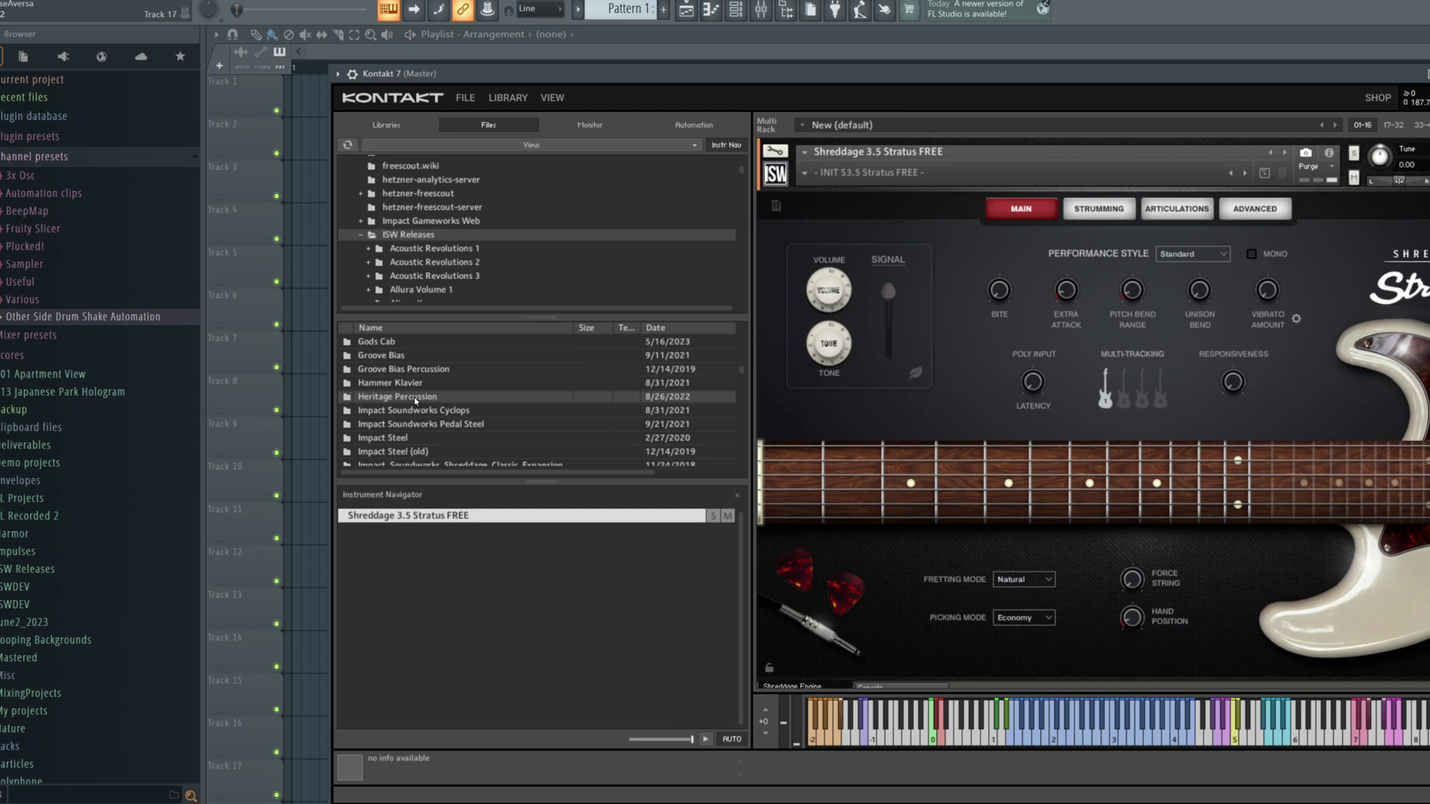
double_click(415, 399)
double_click(398, 357)
left_click_drag(383, 357, 832, 343)
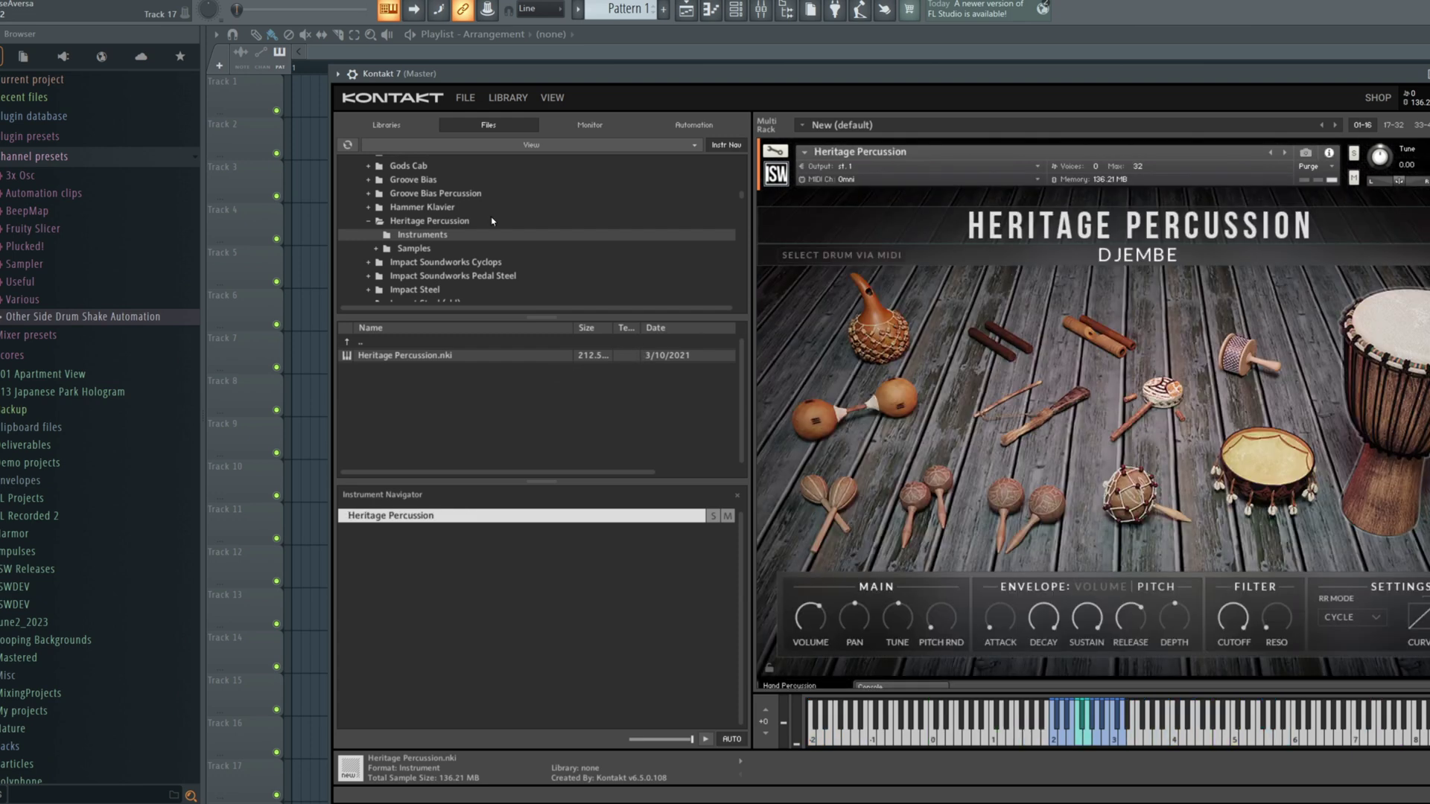
Drag Super Audio Boy's .nki from its File Explorer Instruments folder onto Kontakt 7's rack.
left_click(450, 221)
key("alt+Tab")
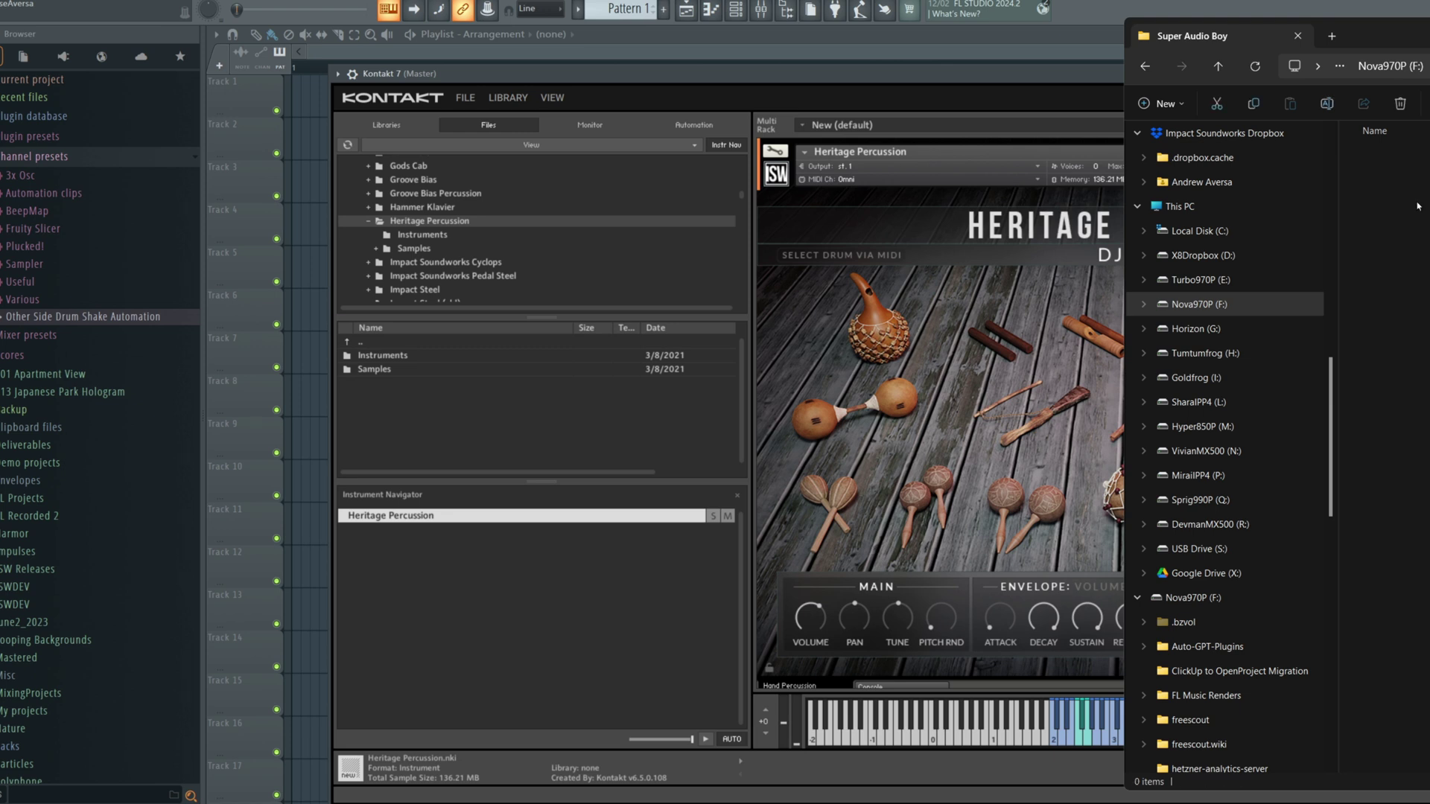
double_click(1391, 200)
left_click_drag(1389, 155, 891, 317)
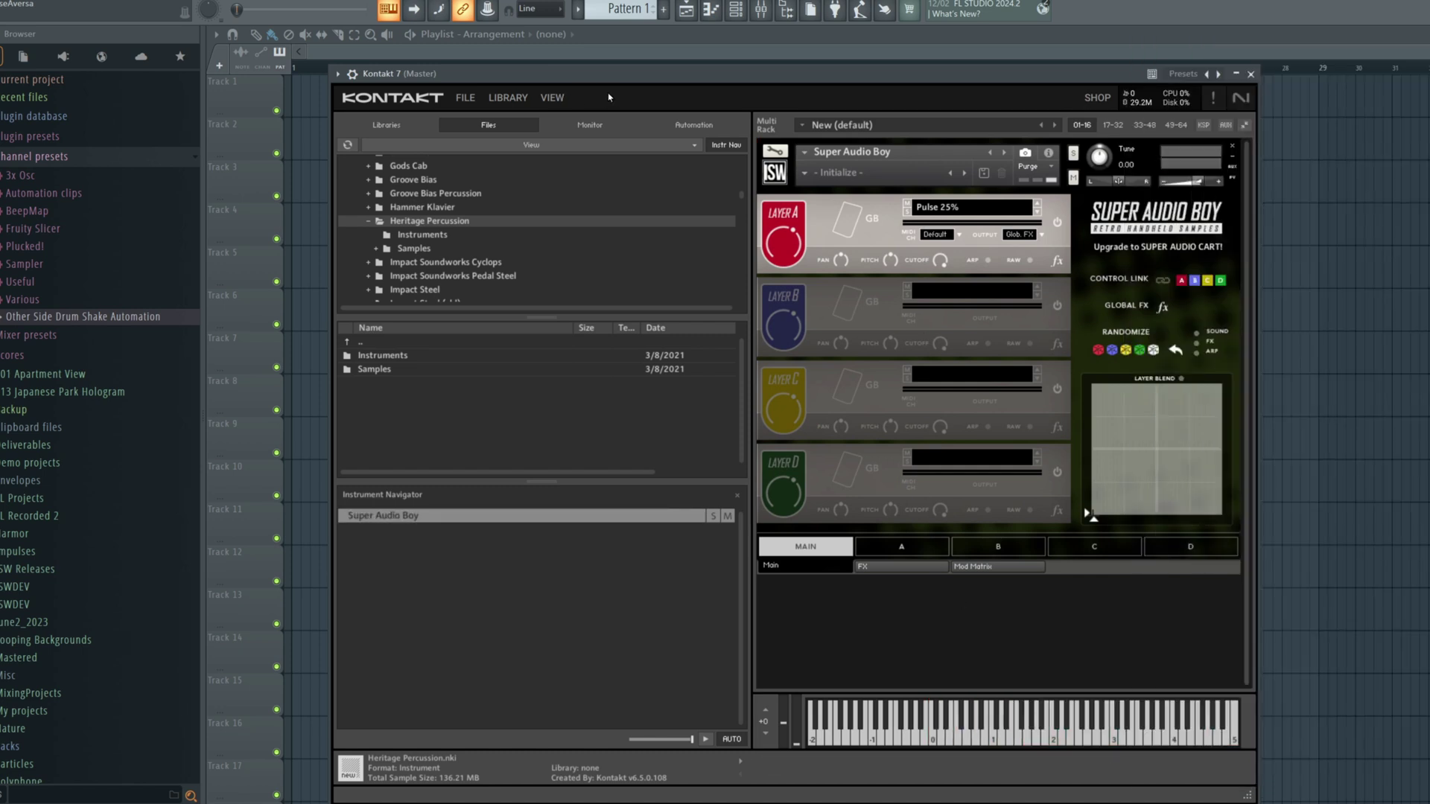
Show the Quick-Load area and add Heritage Percussion to it.
left_click(552, 98)
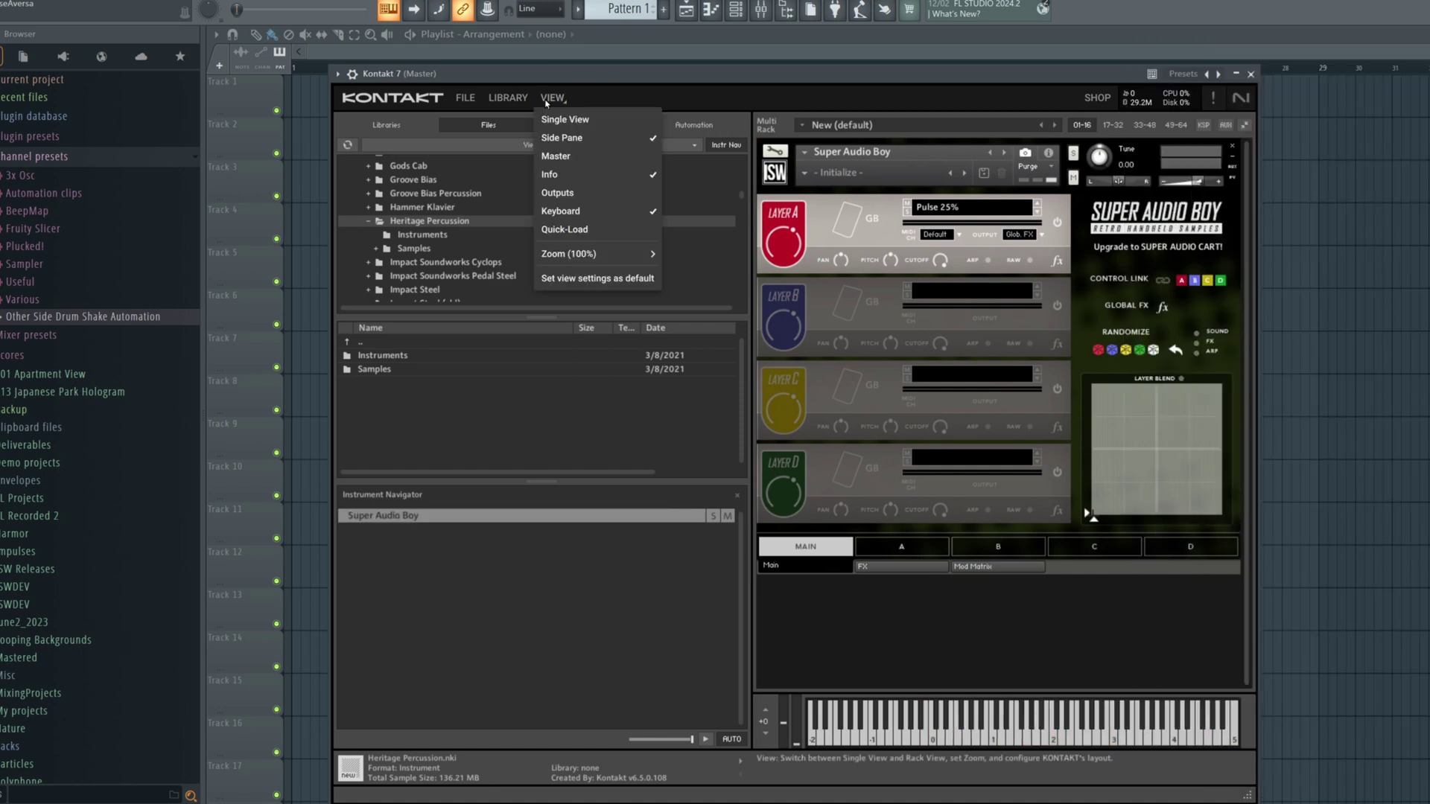
left_click(628, 231)
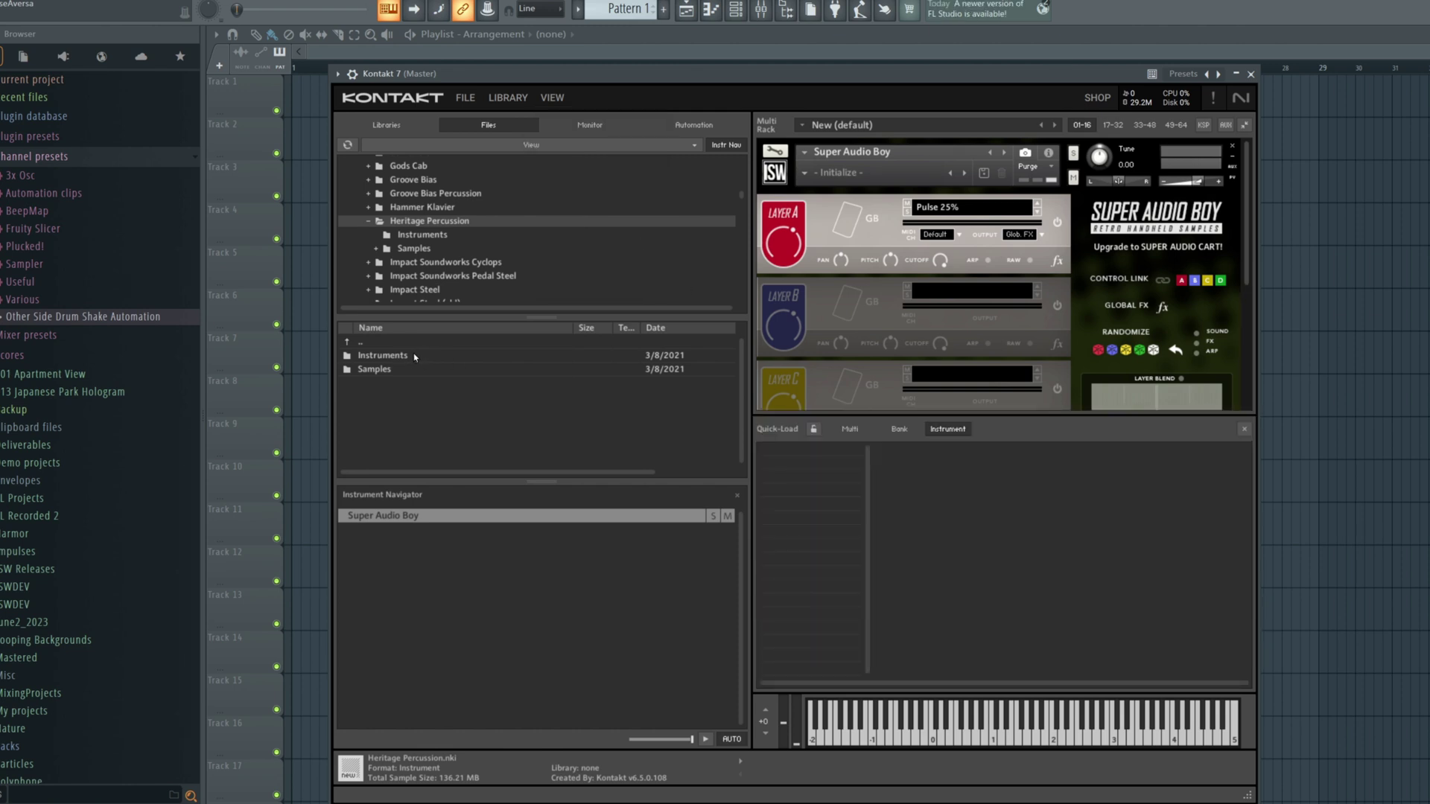
double_click(414, 357)
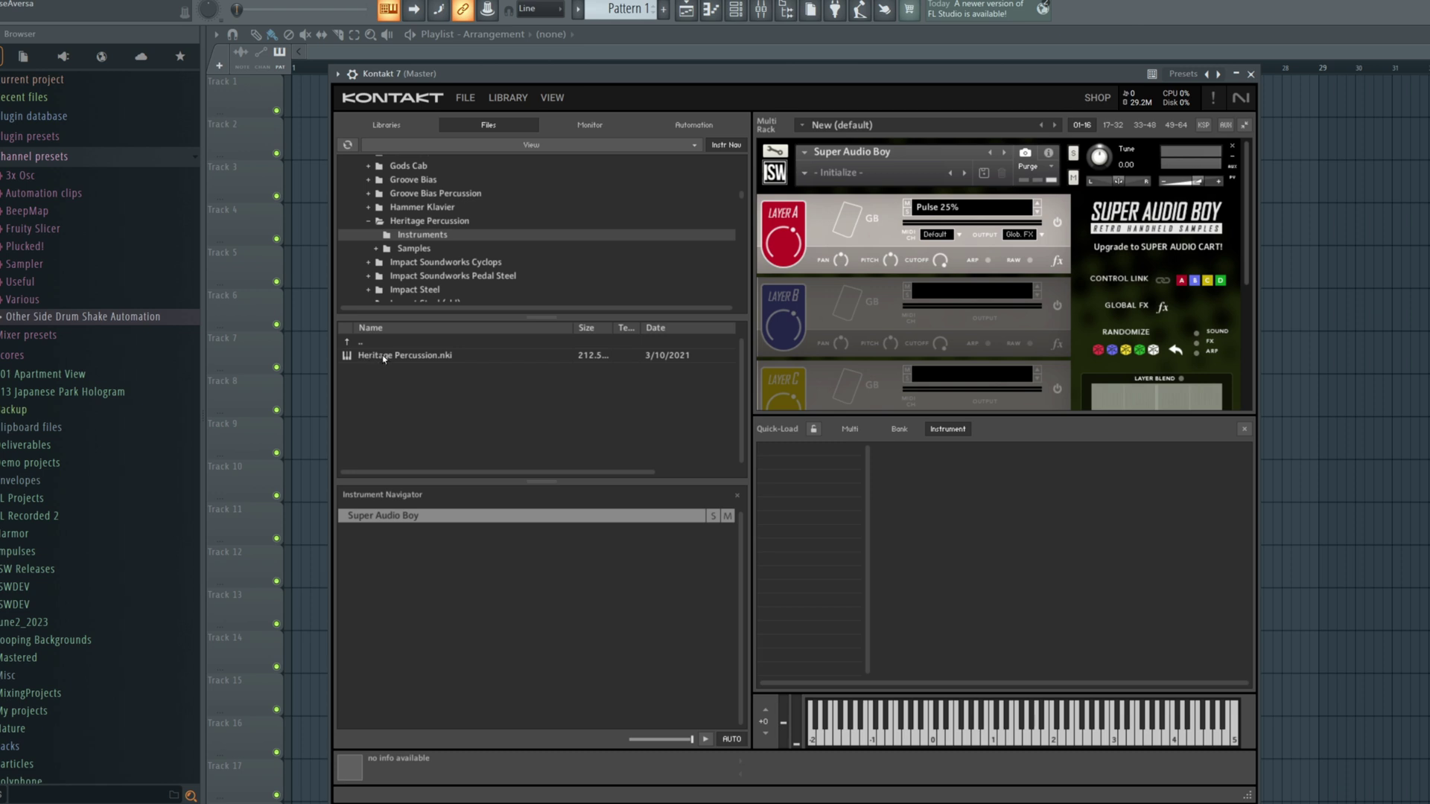
left_click_drag(386, 361, 791, 451)
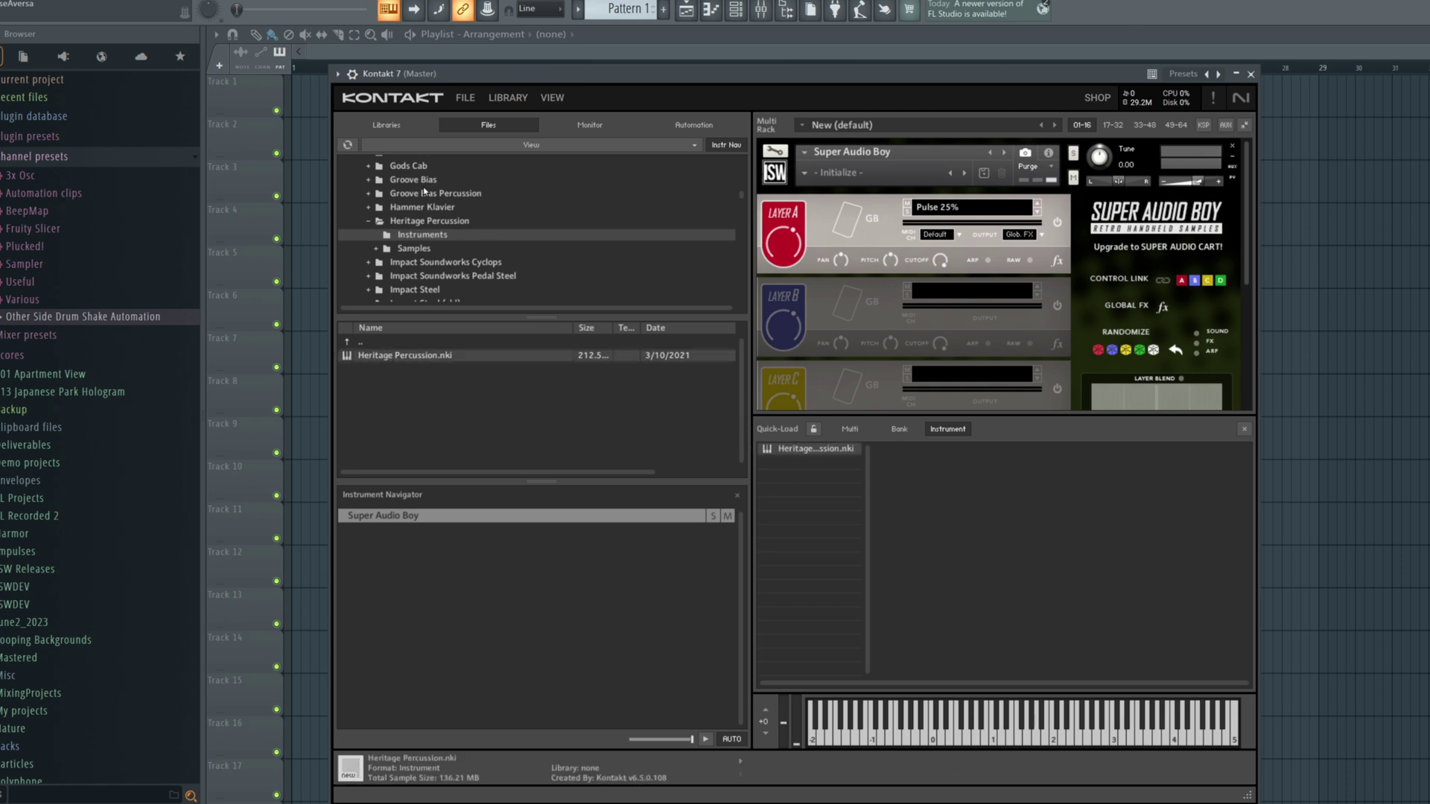
Add a Groove Bias kit, Back of the Bell and Super Audio Boy to Quick-Load.
left_click(423, 179)
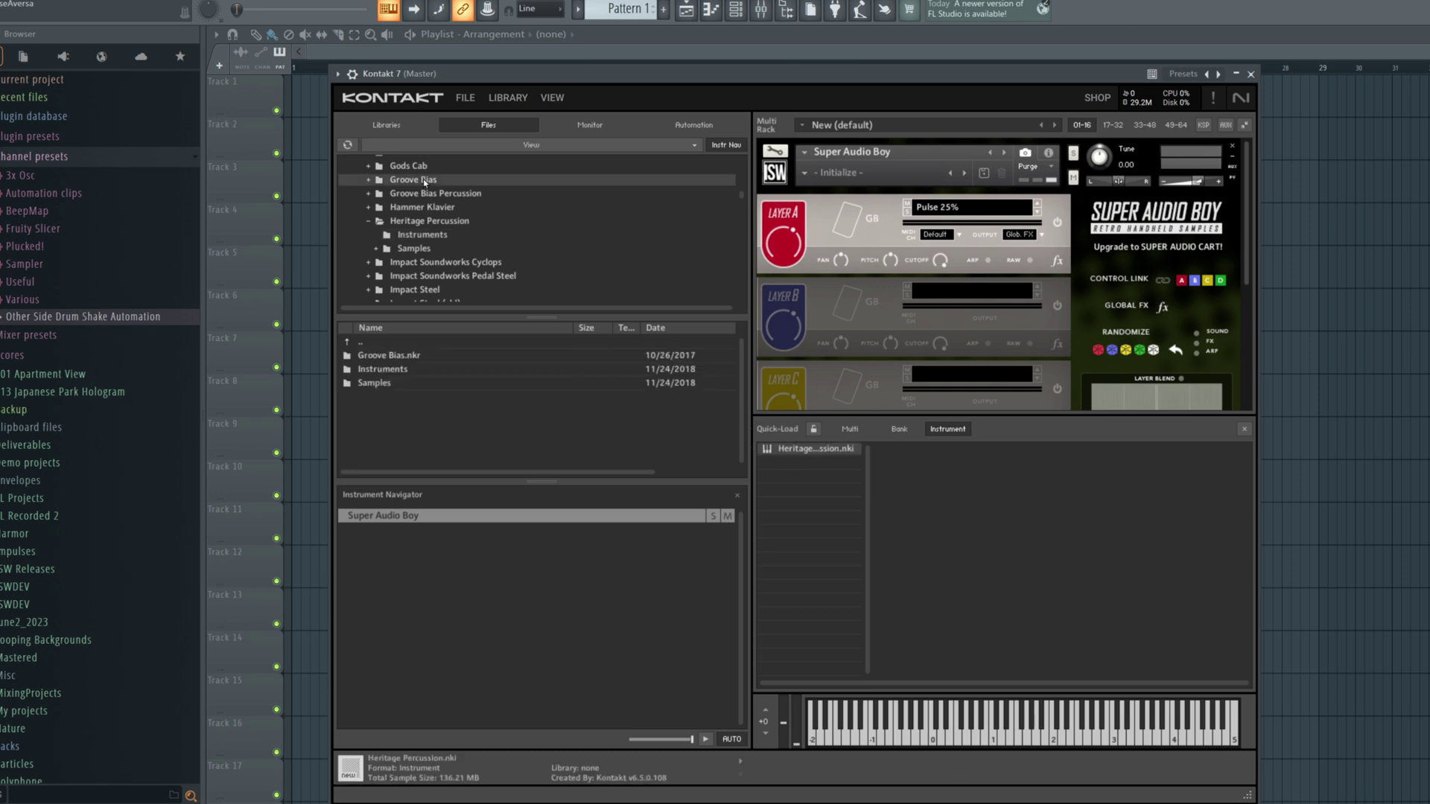
double_click(419, 369)
left_click_drag(421, 383, 811, 477)
scroll(499, 292, "down", 5)
left_click_drag(402, 369, 775, 527)
left_click_drag(402, 355, 849, 258)
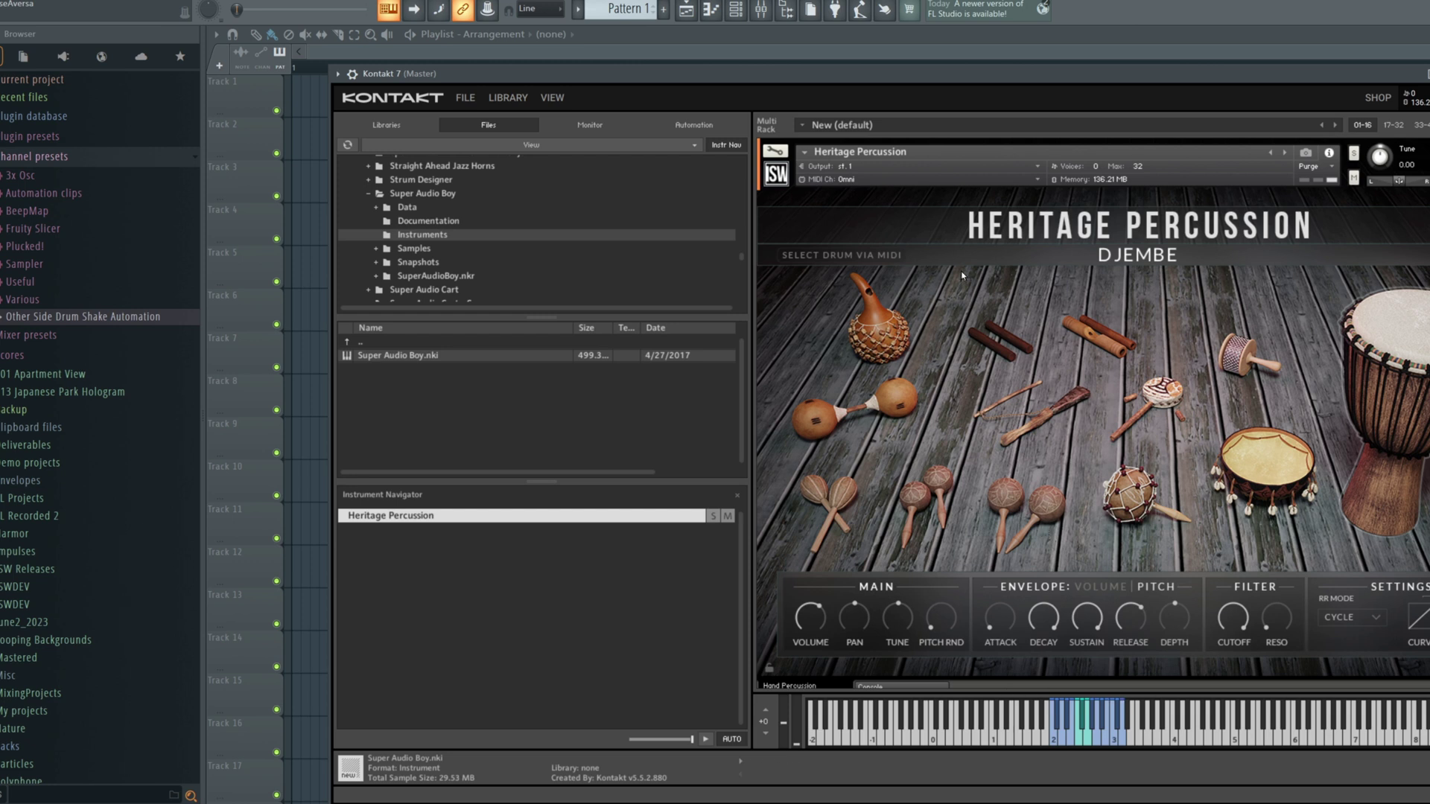
Untick Keyboard in the VIEW menu to hide Kontakt 7's on-screen keyboard.
left_click(552, 97)
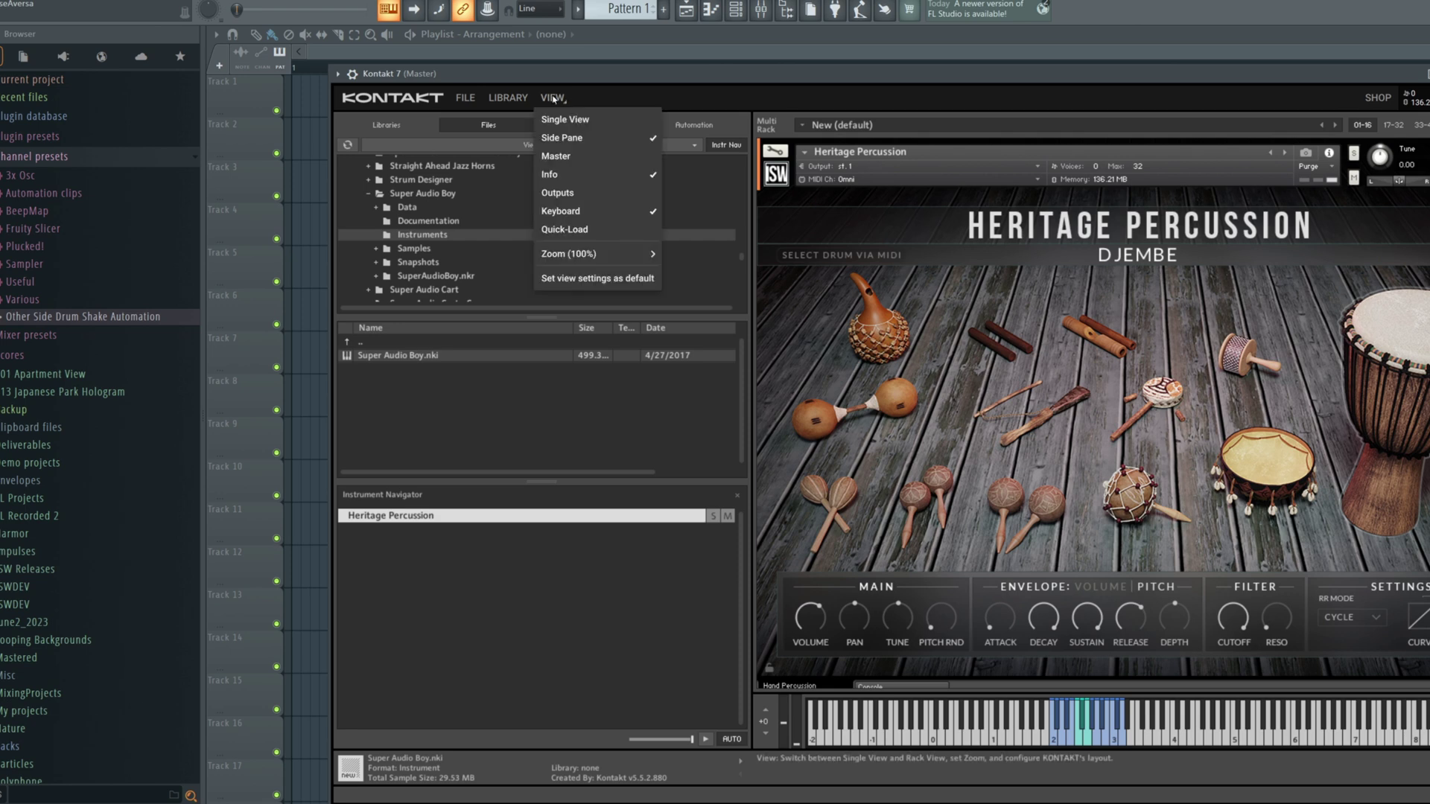
left_click(580, 216)
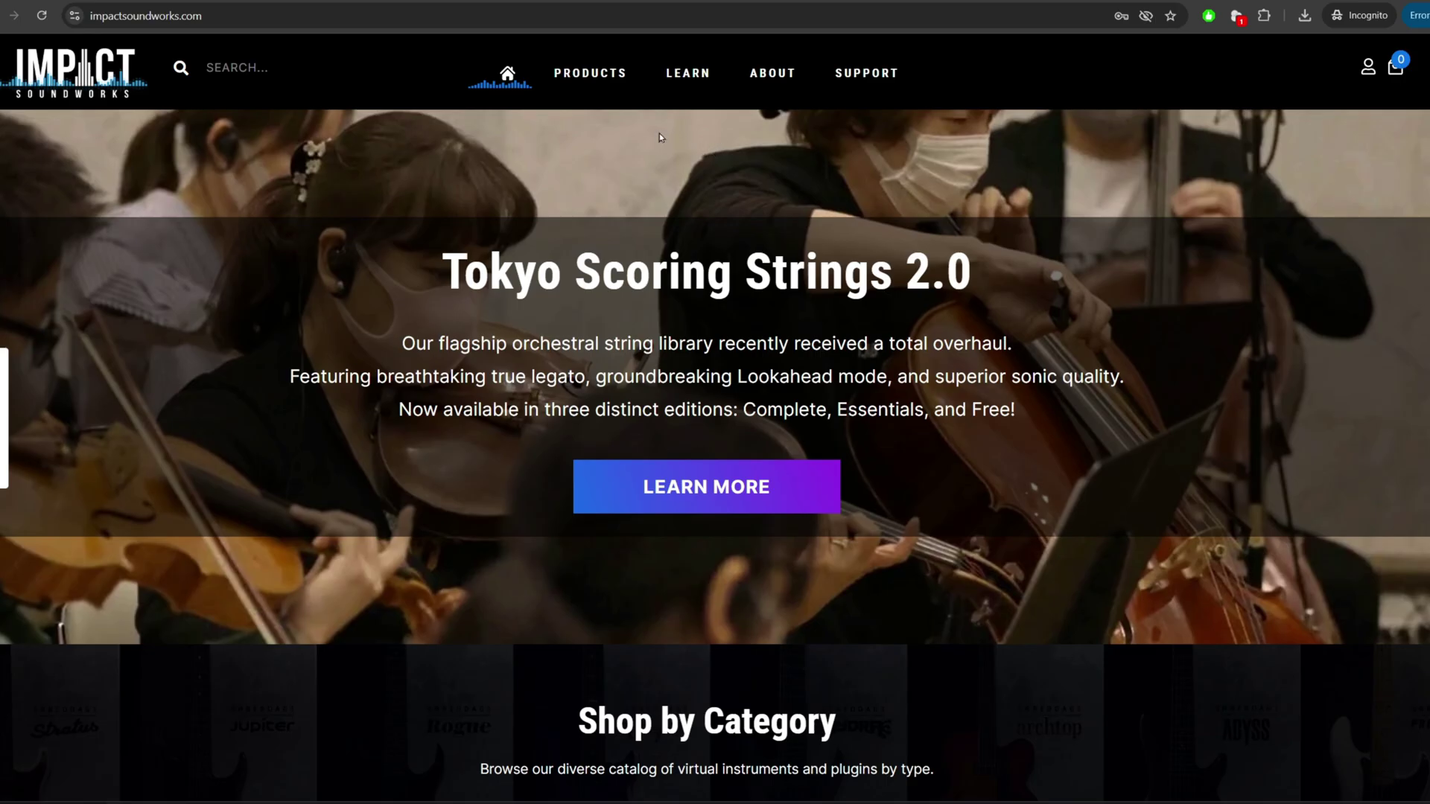
Search the Impact Soundworks support FAQ knowledge base for 'install' articles.
left_click(872, 73)
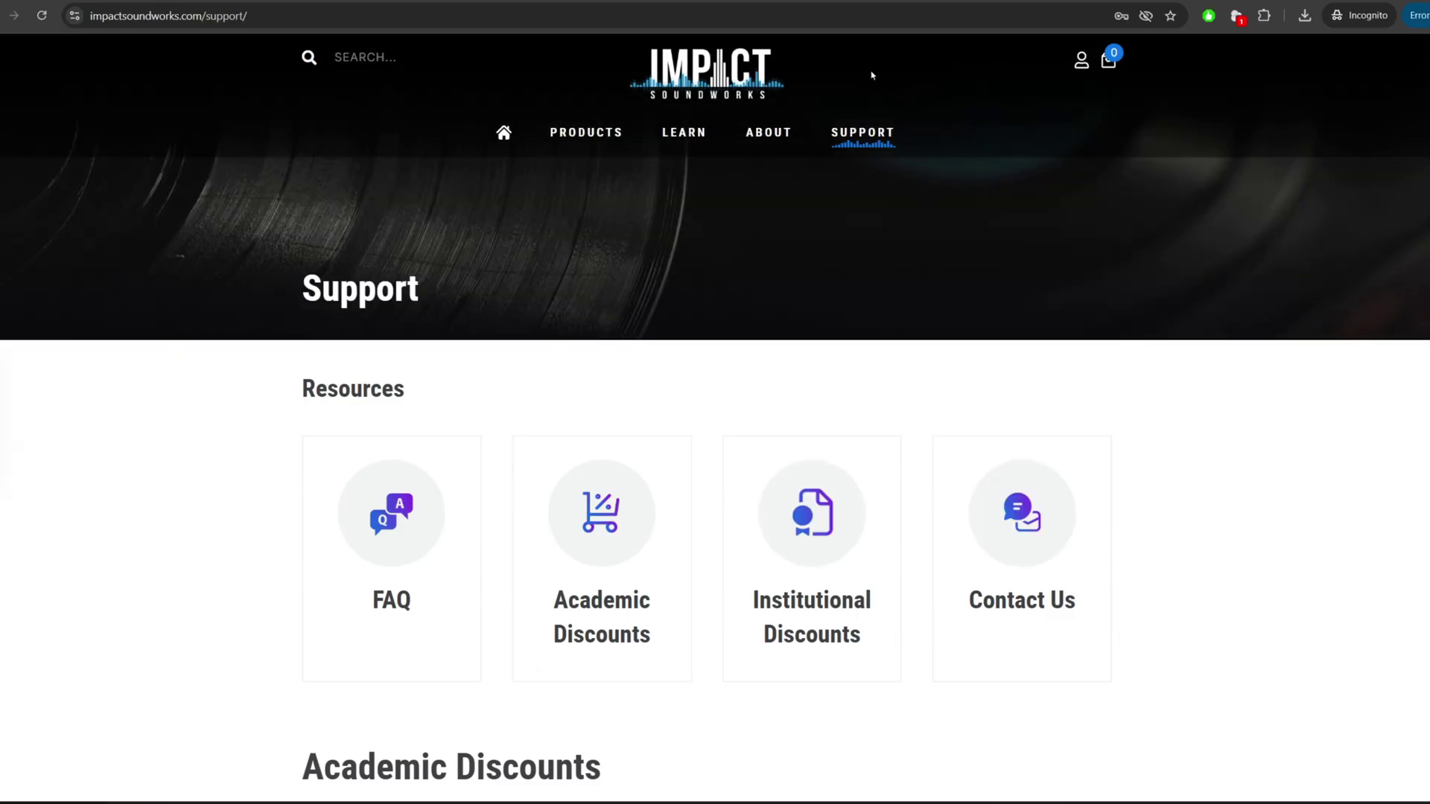
scroll(397, 435, "down", 1)
left_click(397, 436)
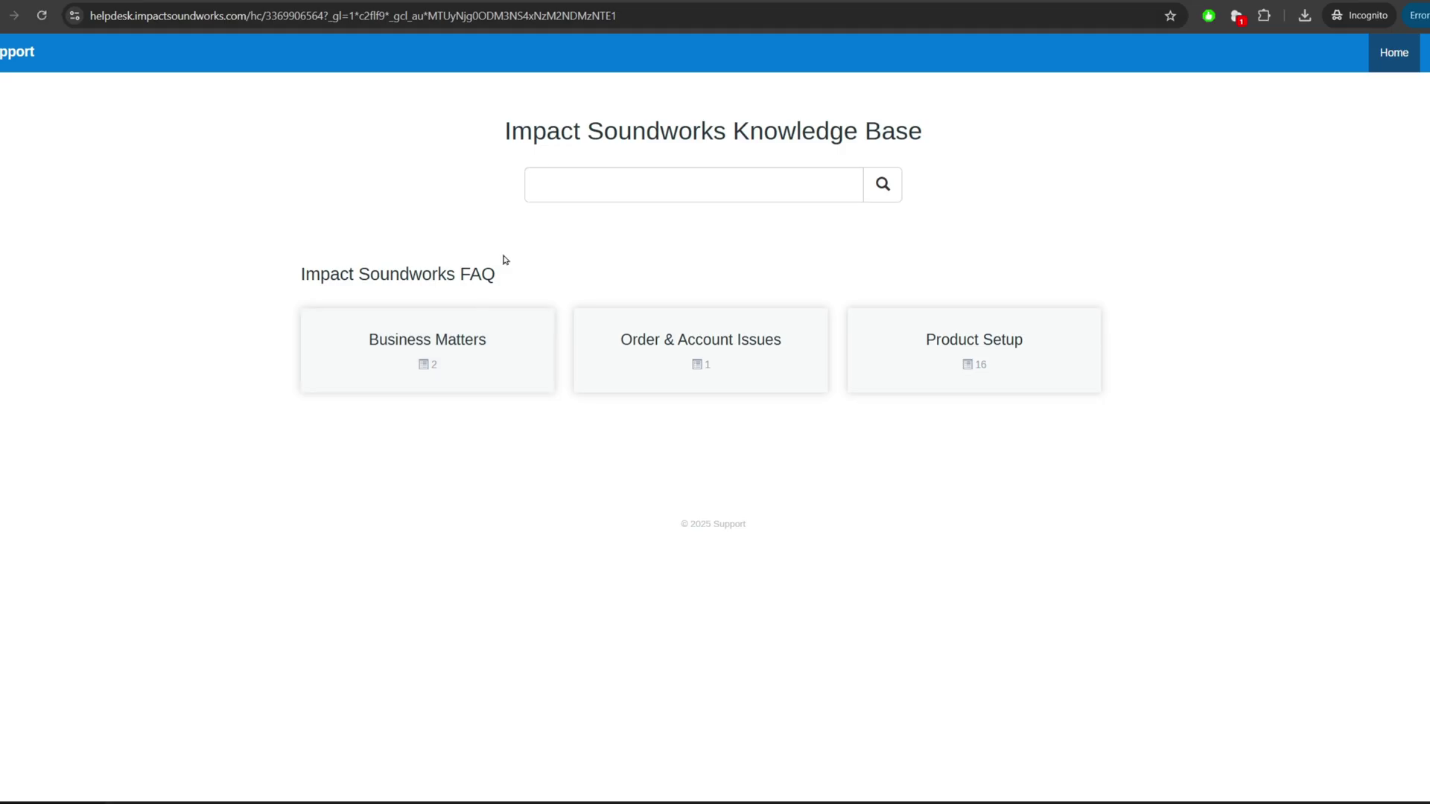
left_click(678, 171)
type("install")
left_click(884, 187)
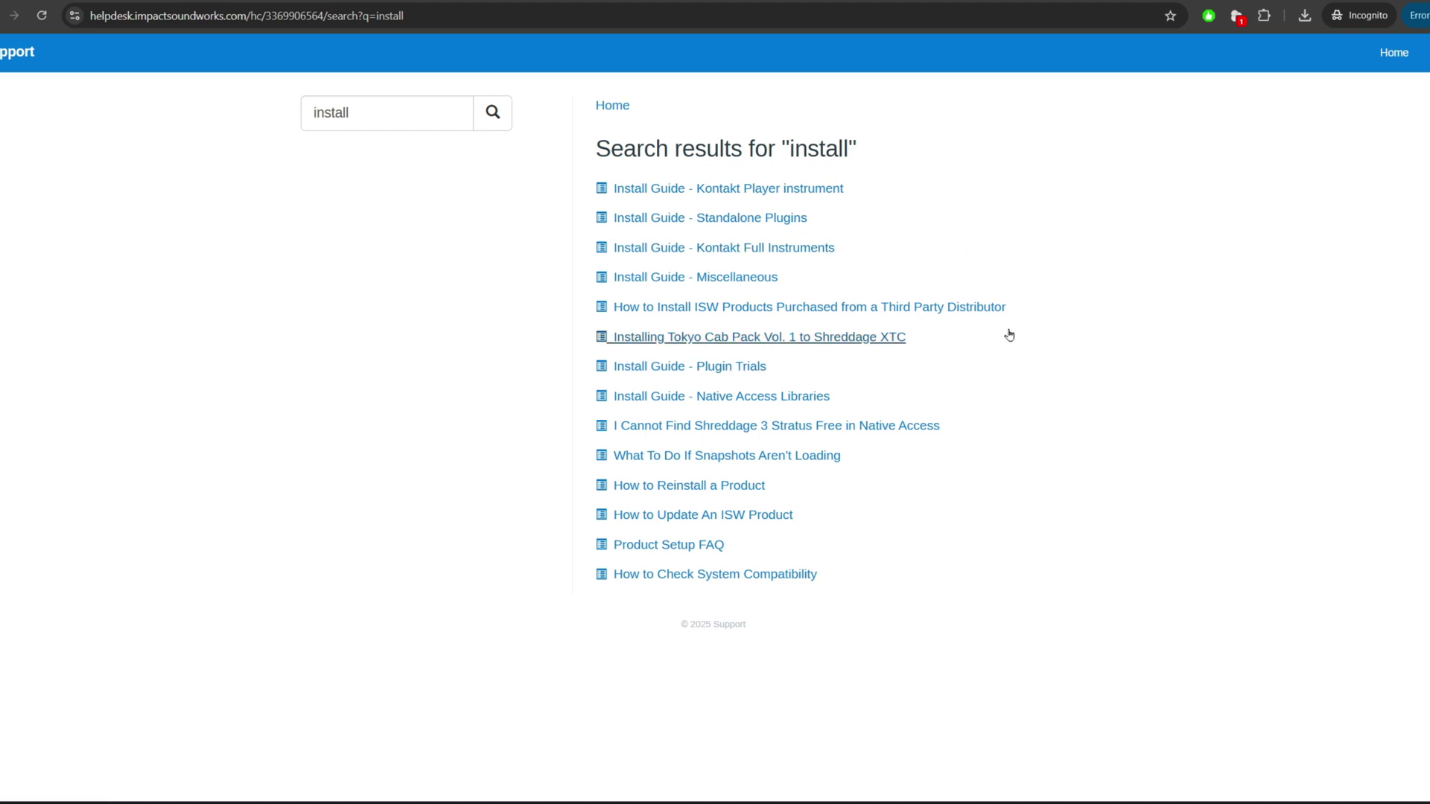
Return to the support page and open the Contact Us form.
key("alt+Left")
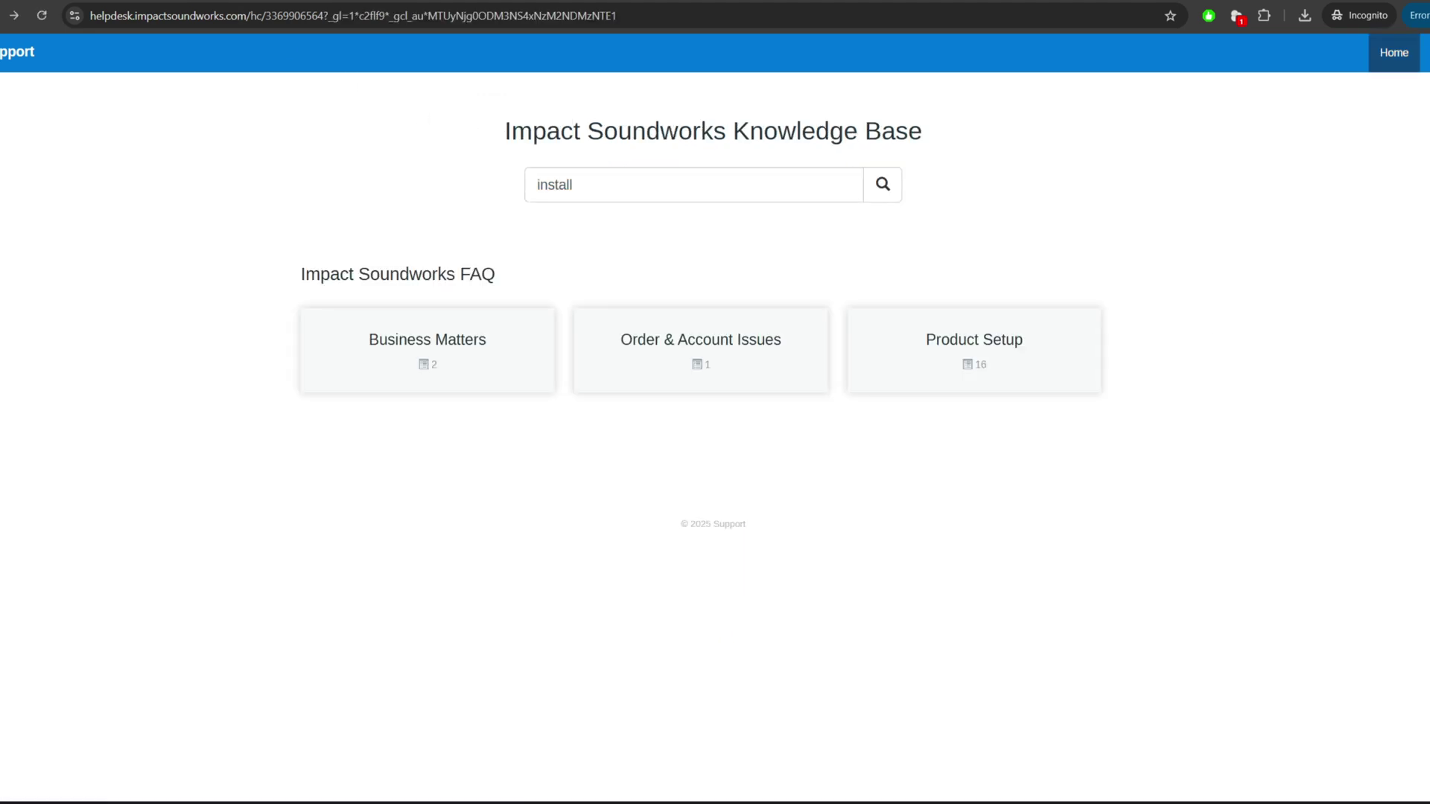
key("alt+Left")
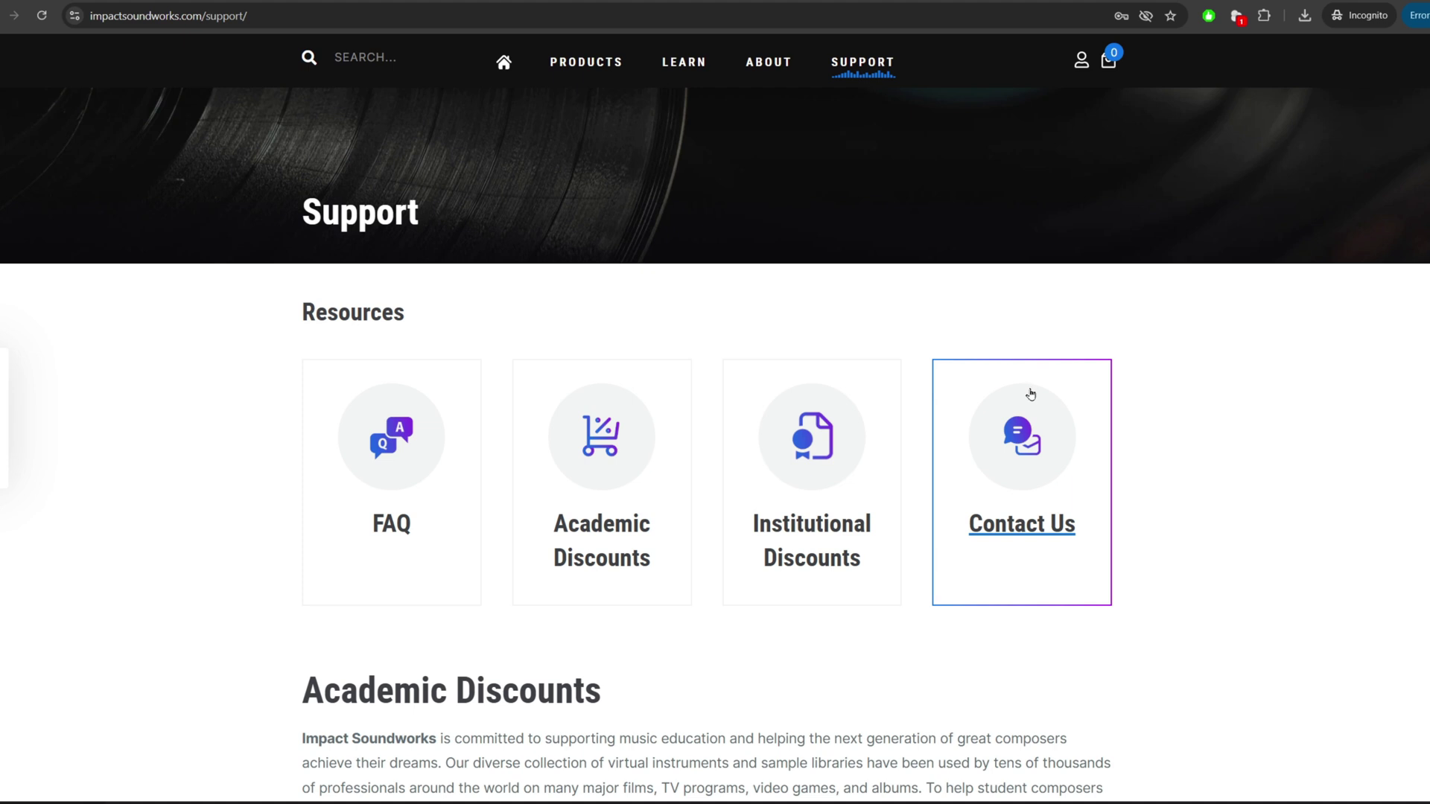
left_click(1025, 458)
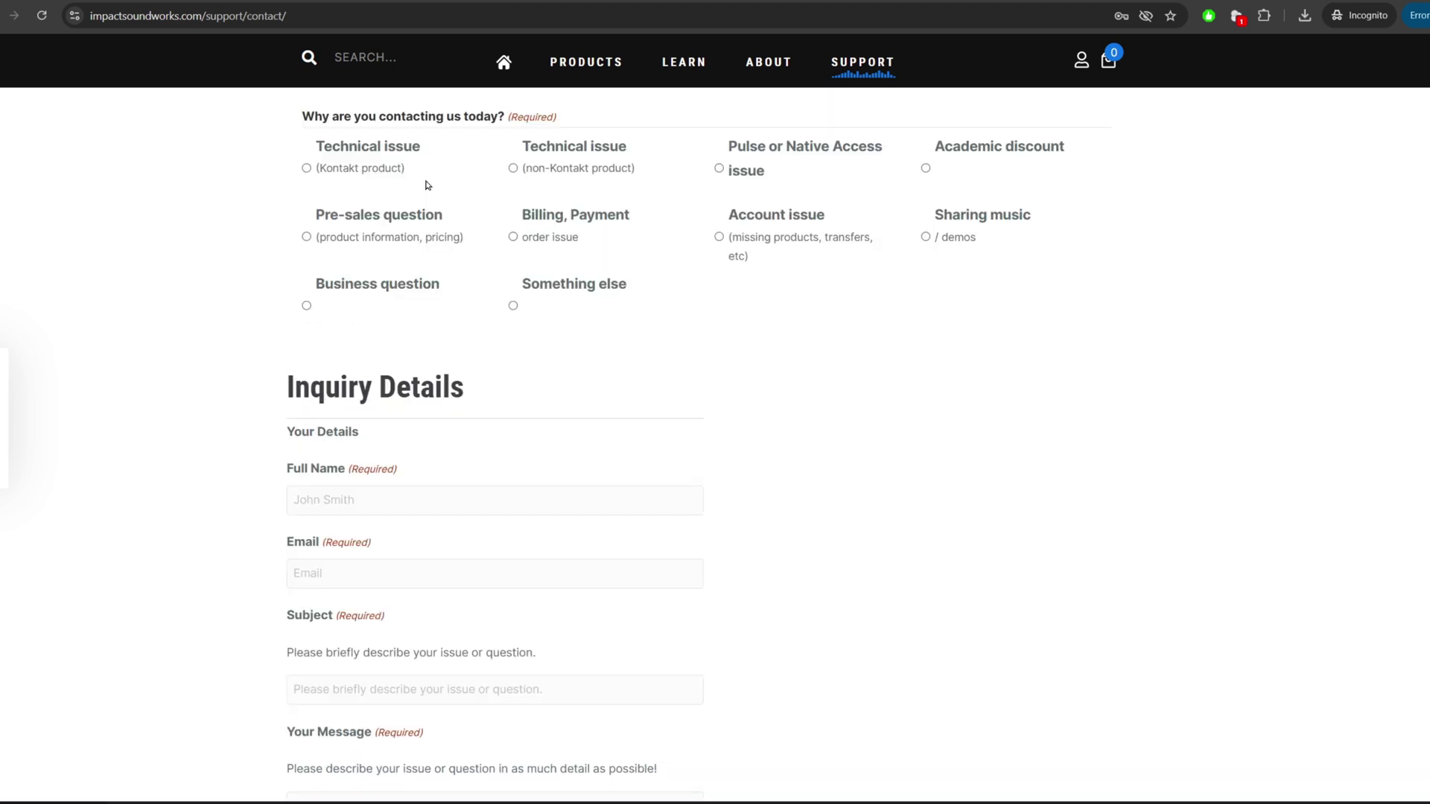